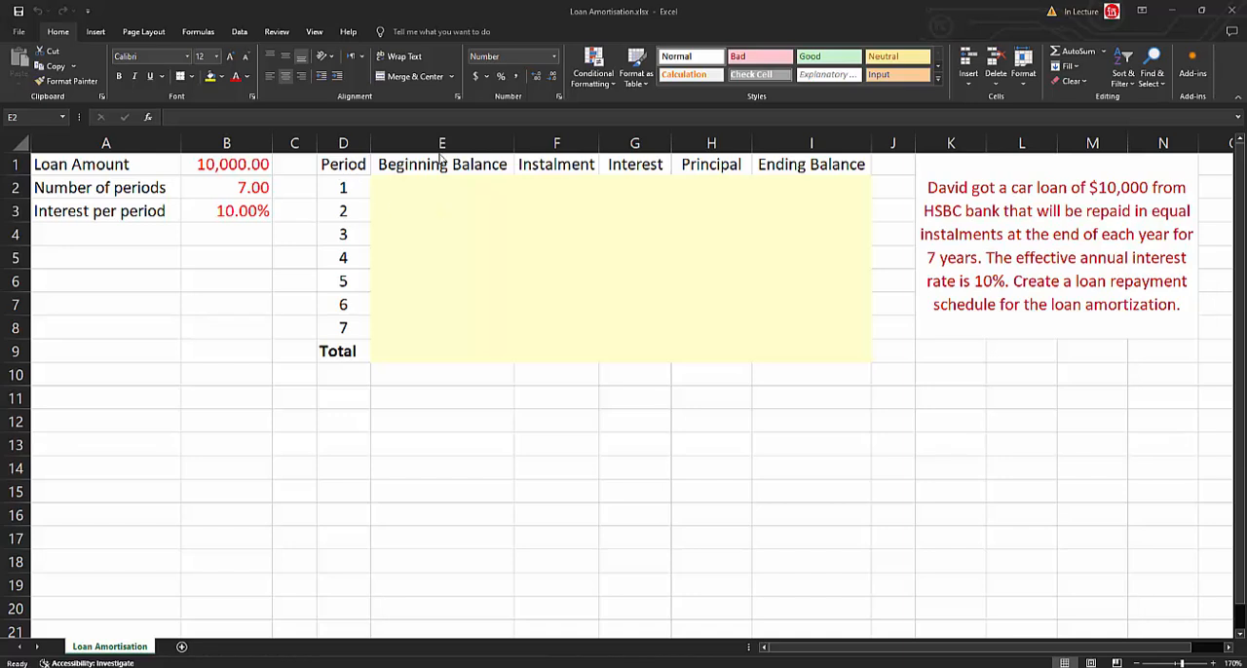
# Set period 1's Beginning Balance in E2 to the loan amount with the formula =B1.
pyautogui.click(439, 195)
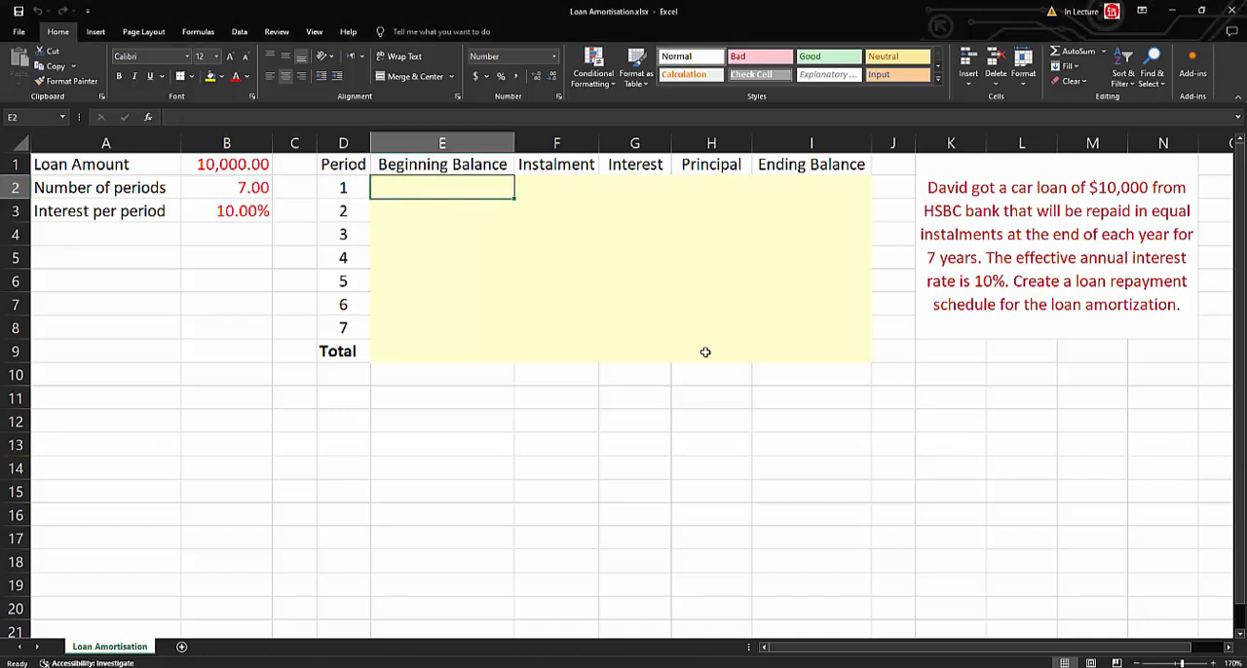
pyautogui.write('=')
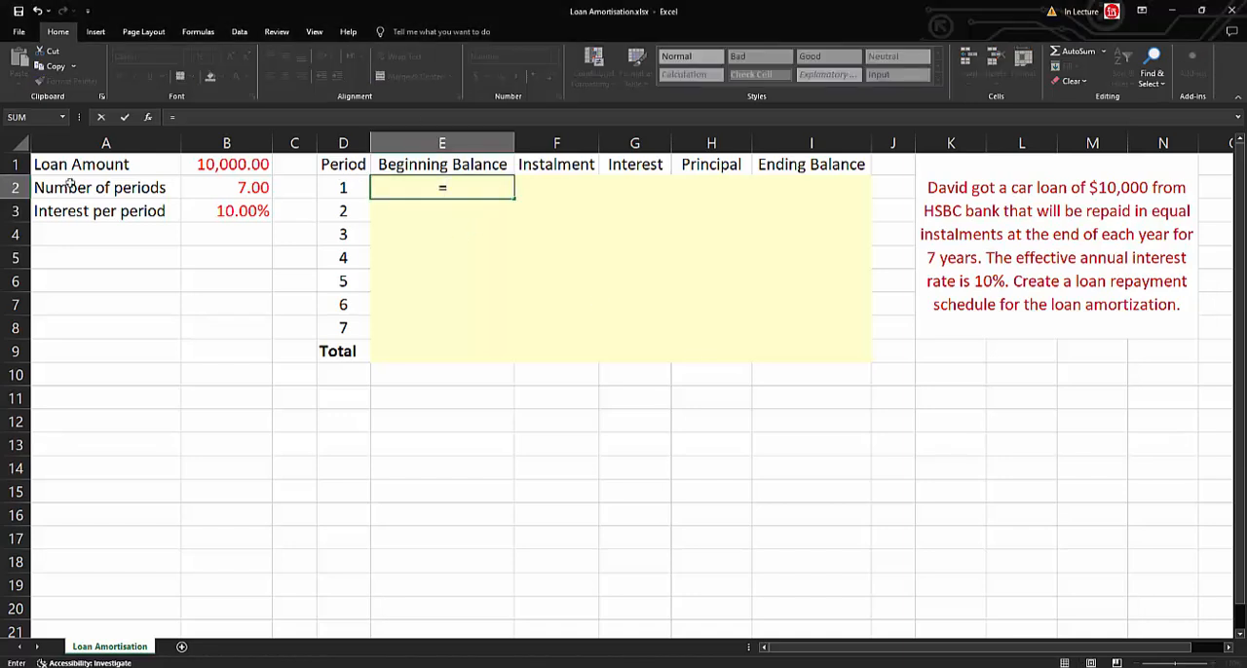
pyautogui.click(183, 161)
pyautogui.press('Return')
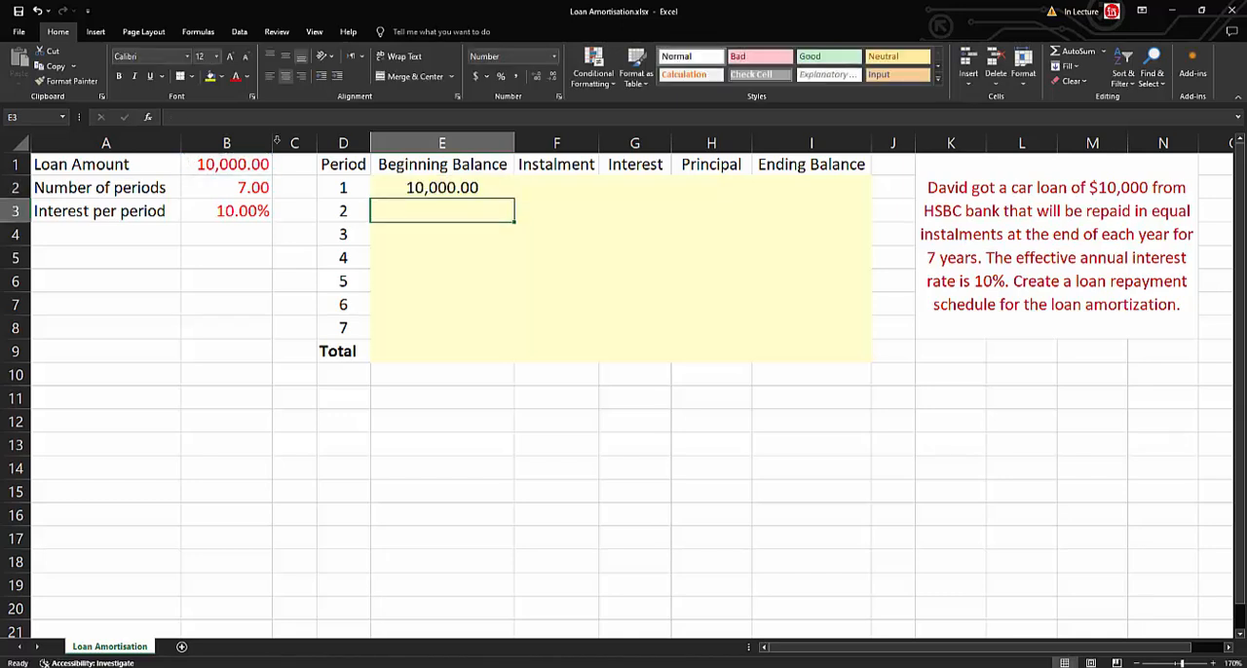
# Calculate period 1's Instalment in F2 with the formula =PMT(B3,B2,-B1).
pyautogui.click(534, 172)
pyautogui.click(557, 188)
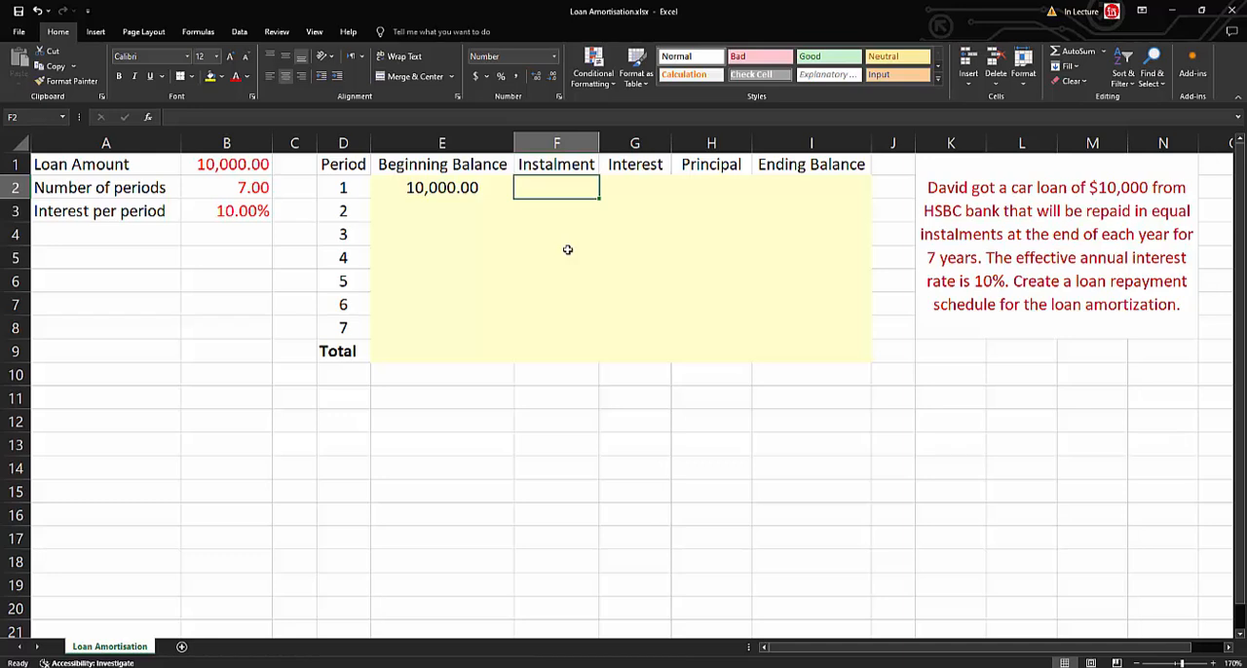
pyautogui.write('=pm')
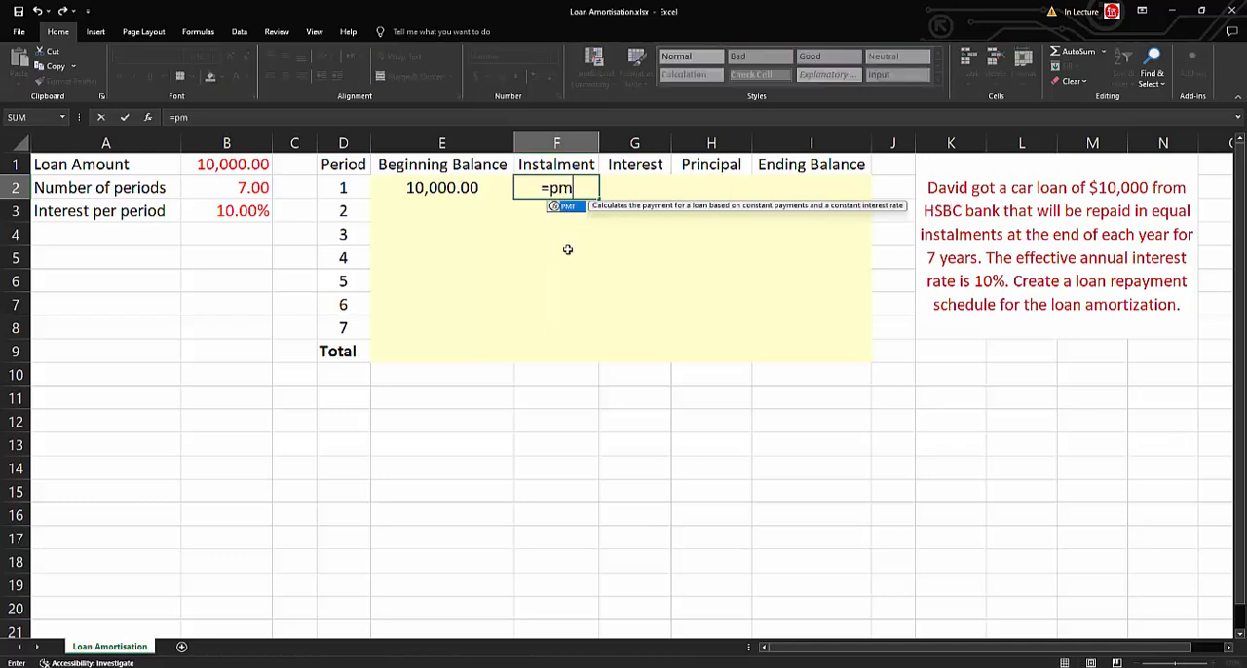
pyautogui.write('t(')
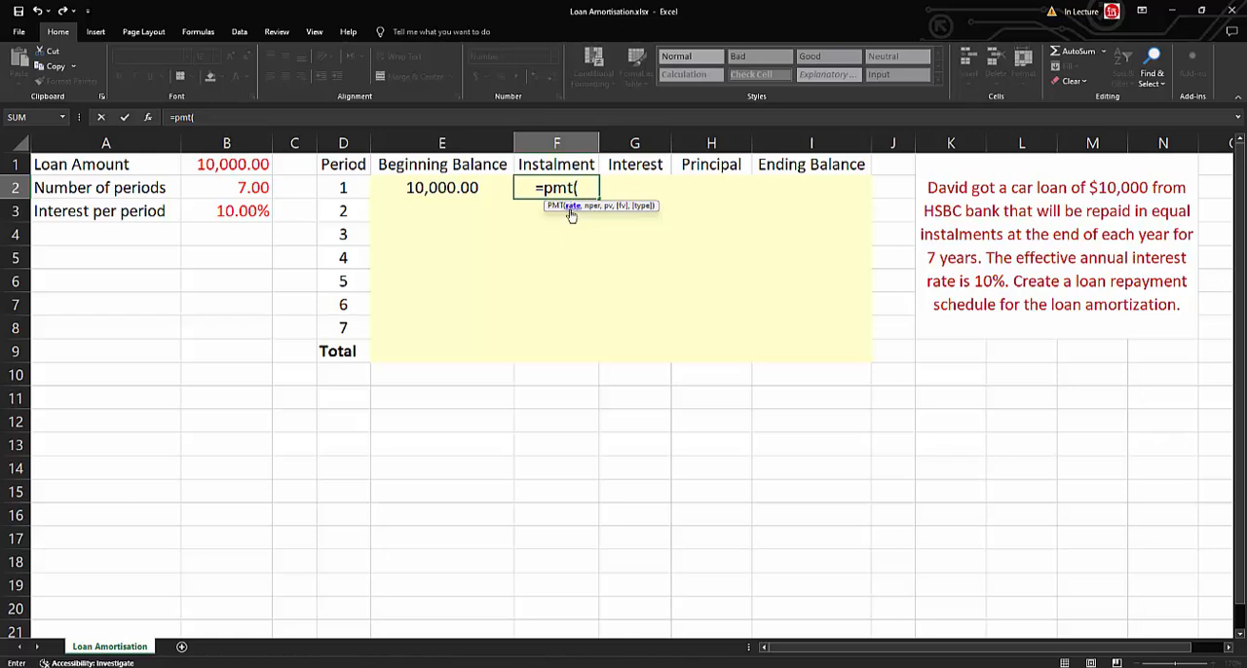
pyautogui.click(241, 217)
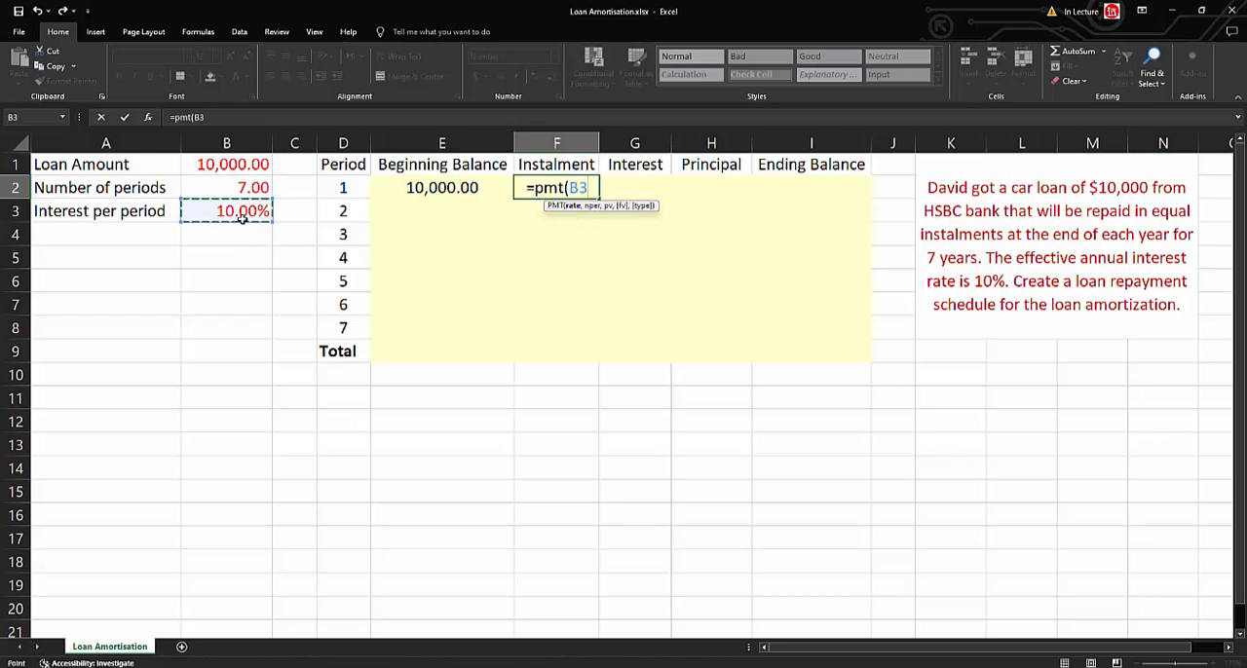
pyautogui.write(',')
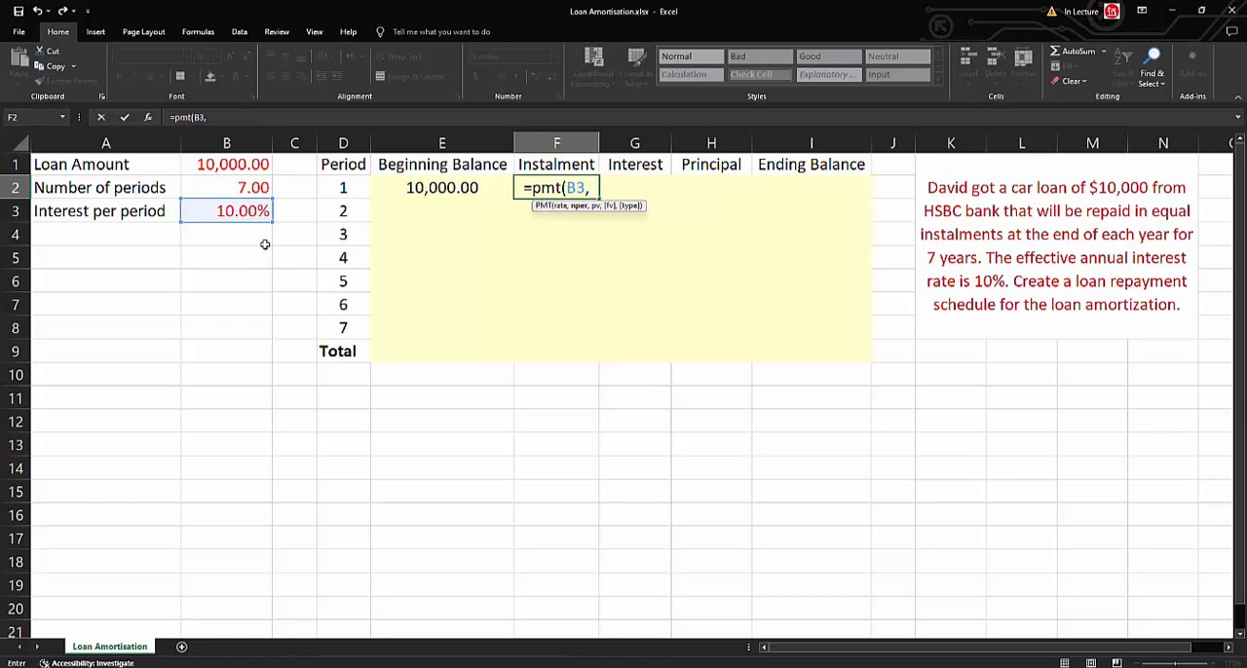
pyautogui.click(249, 190)
pyautogui.write(',')
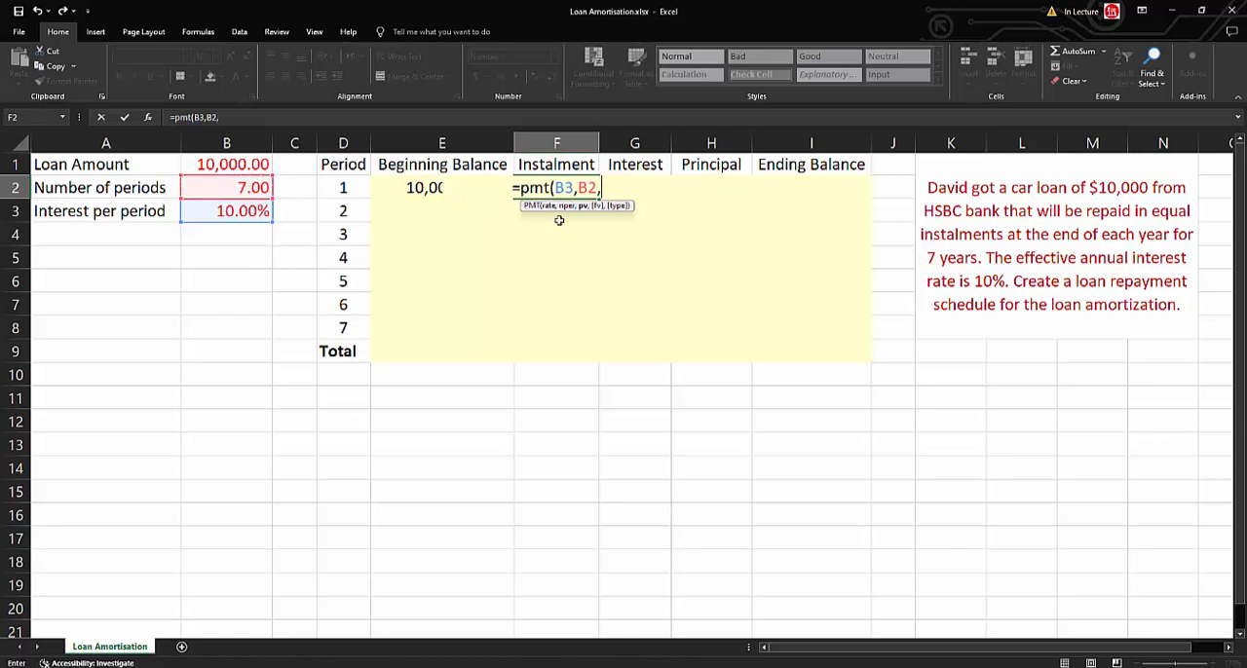
pyautogui.write('-')
pyautogui.click(246, 166)
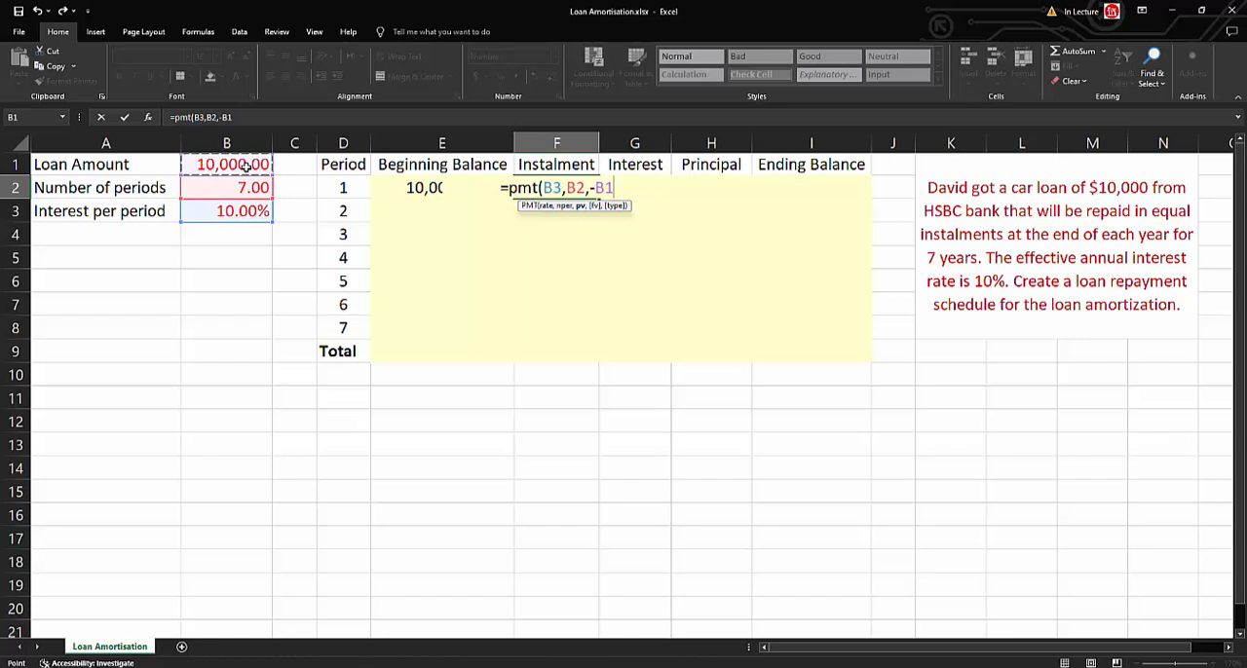
pyautogui.write(')')
pyautogui.press('Return')
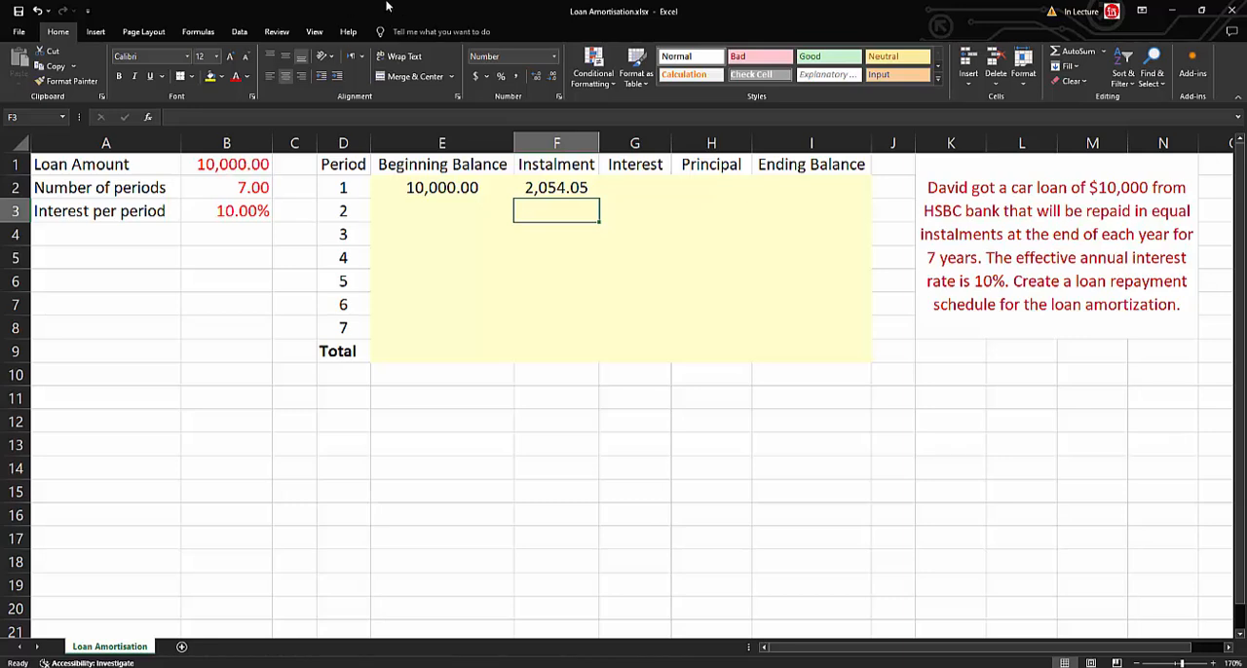
# Calculate period 1's Interest in G2 as =E2*$B$3, with an absolute reference to the interest rate.
pyautogui.click(639, 184)
pyautogui.write('=')
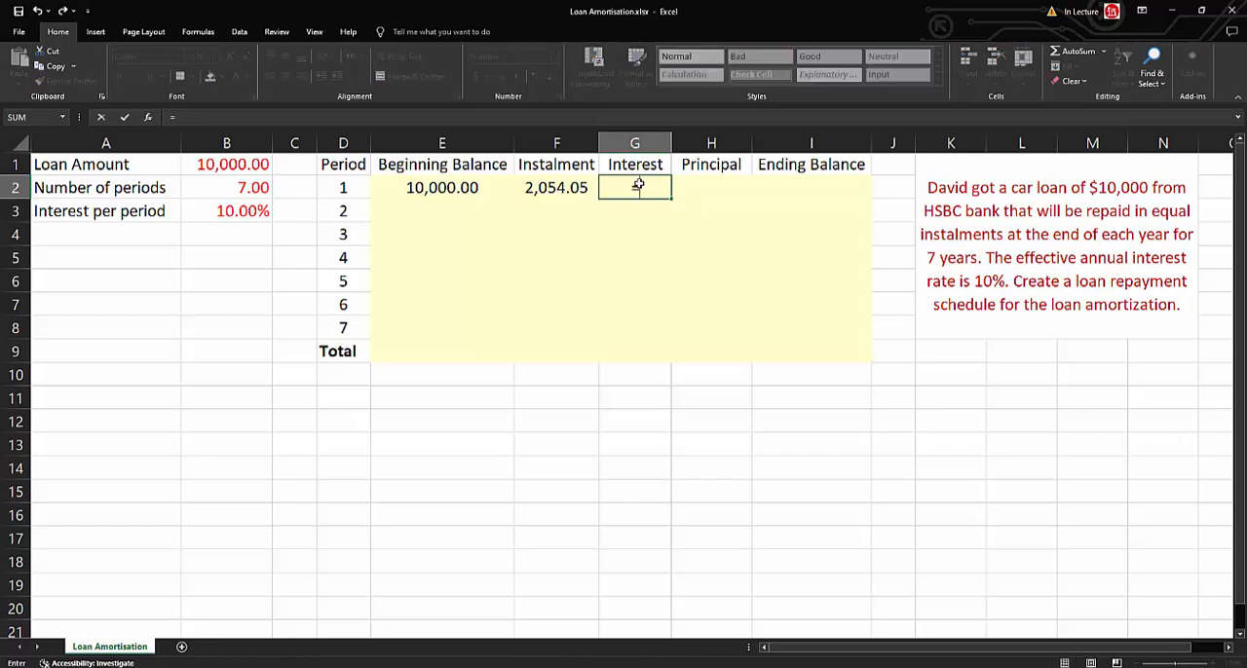
pyautogui.press('Left')
pyautogui.press('Left')
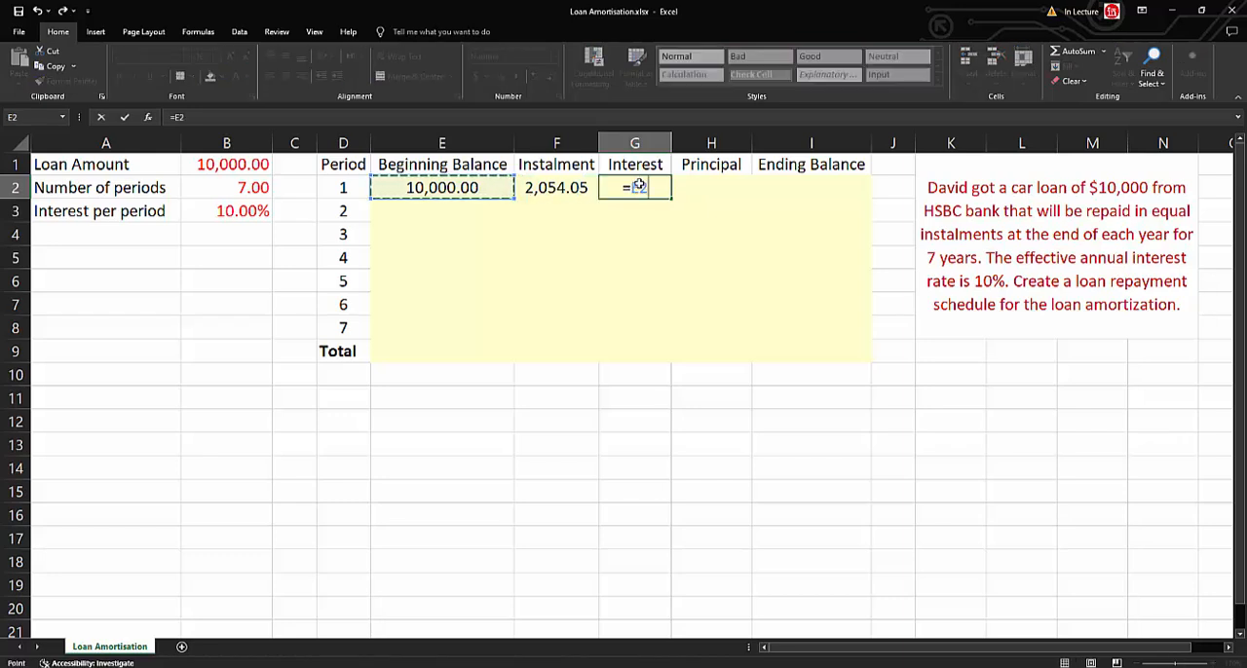
pyautogui.write('*')
pyautogui.click(232, 212)
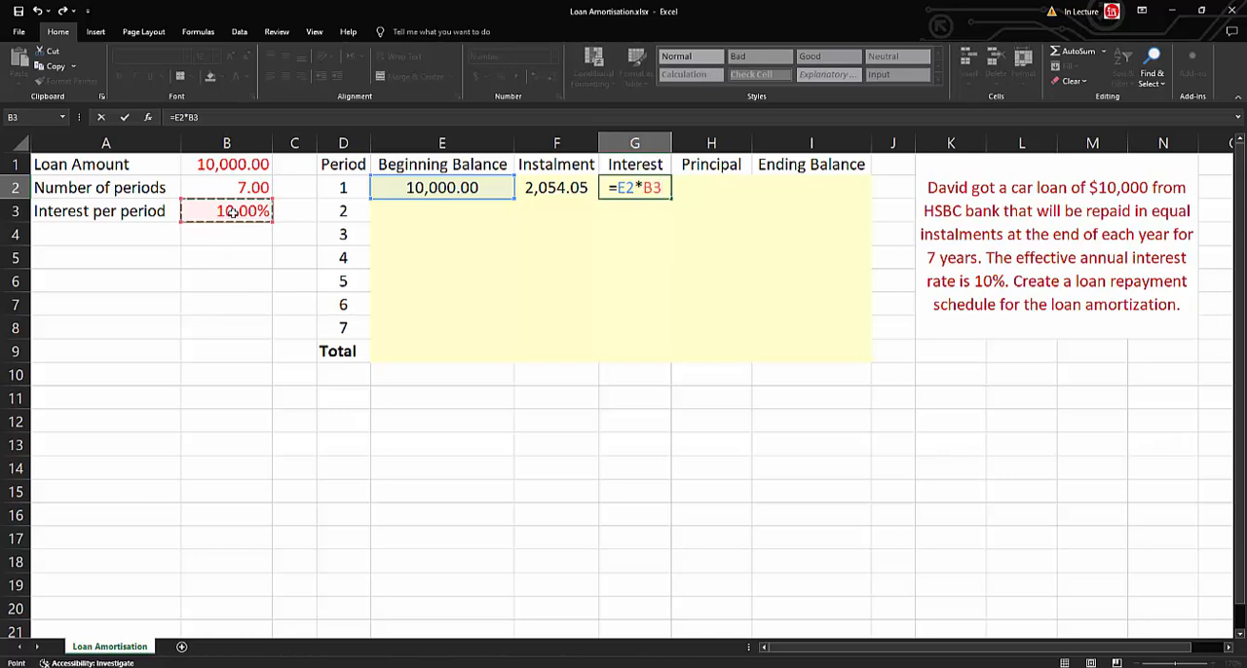
pyautogui.press('F4')
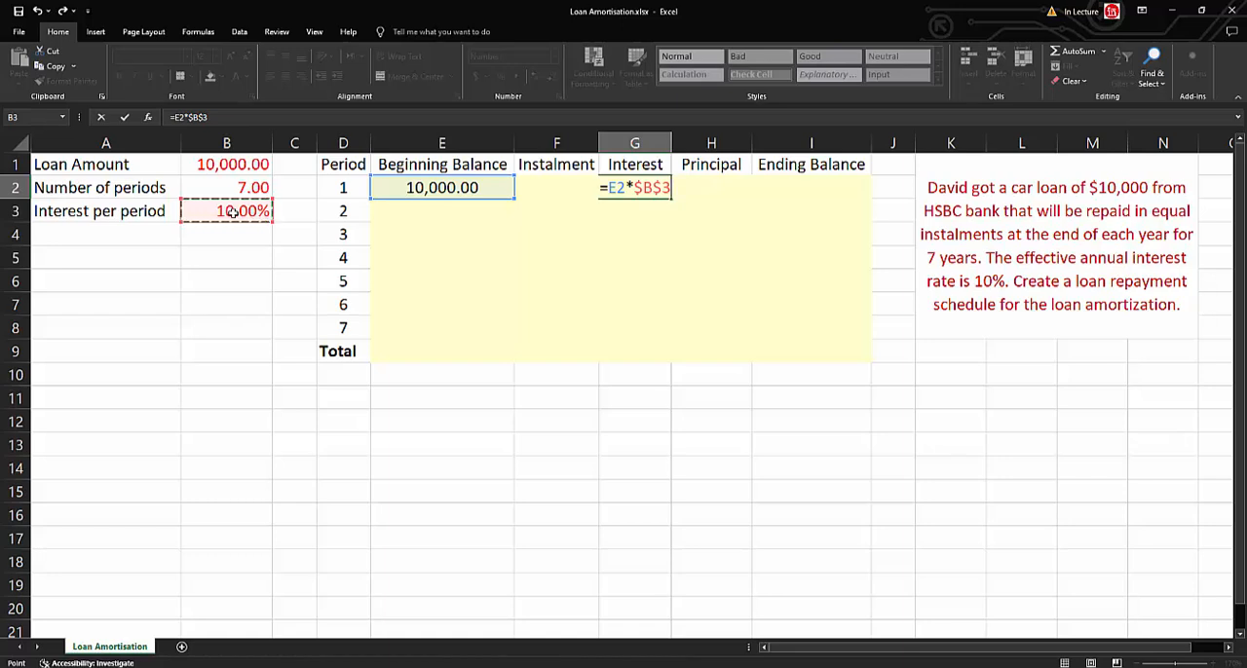
pyautogui.press('Return')
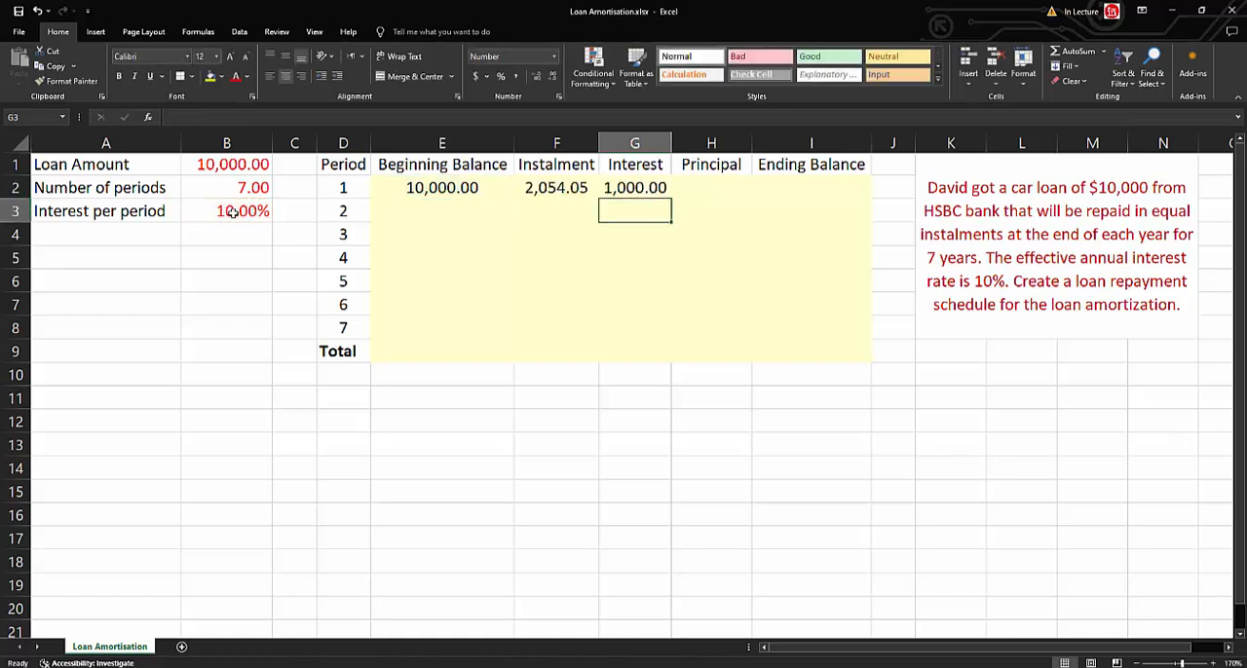
# Calculate period 1's Principal in H2 as instalment minus interest with the formula =F2-G2.
pyautogui.click(705, 187)
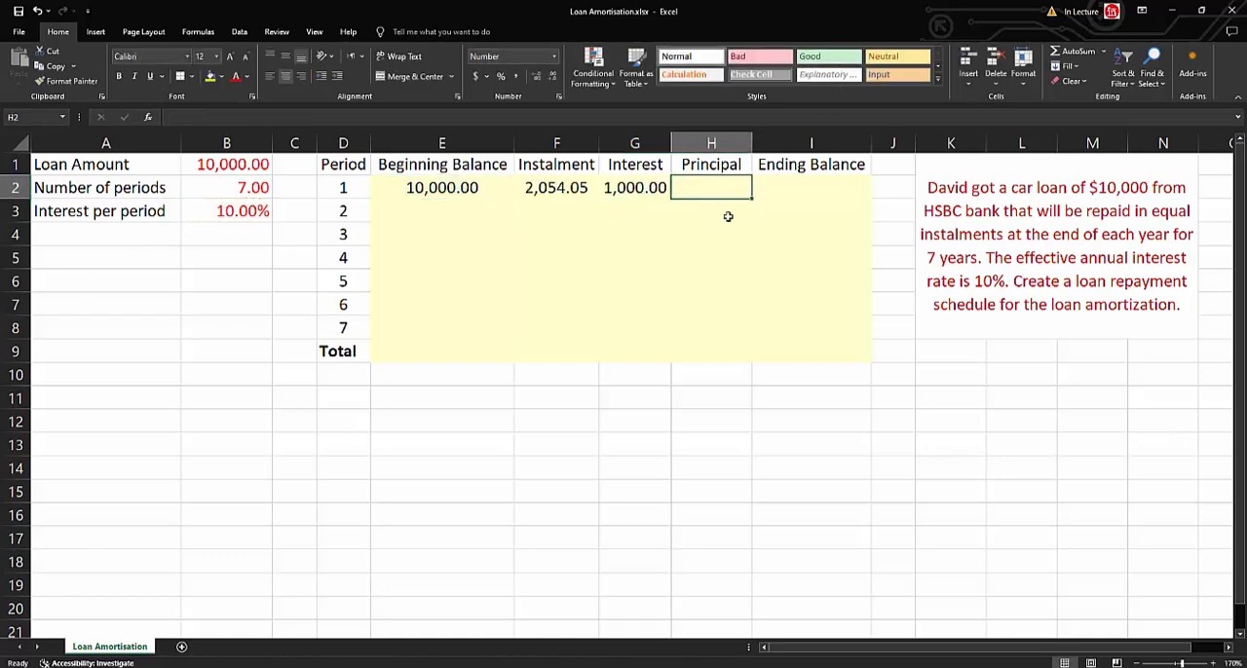
pyautogui.write('=')
pyautogui.press('Left')
pyautogui.press('Left')
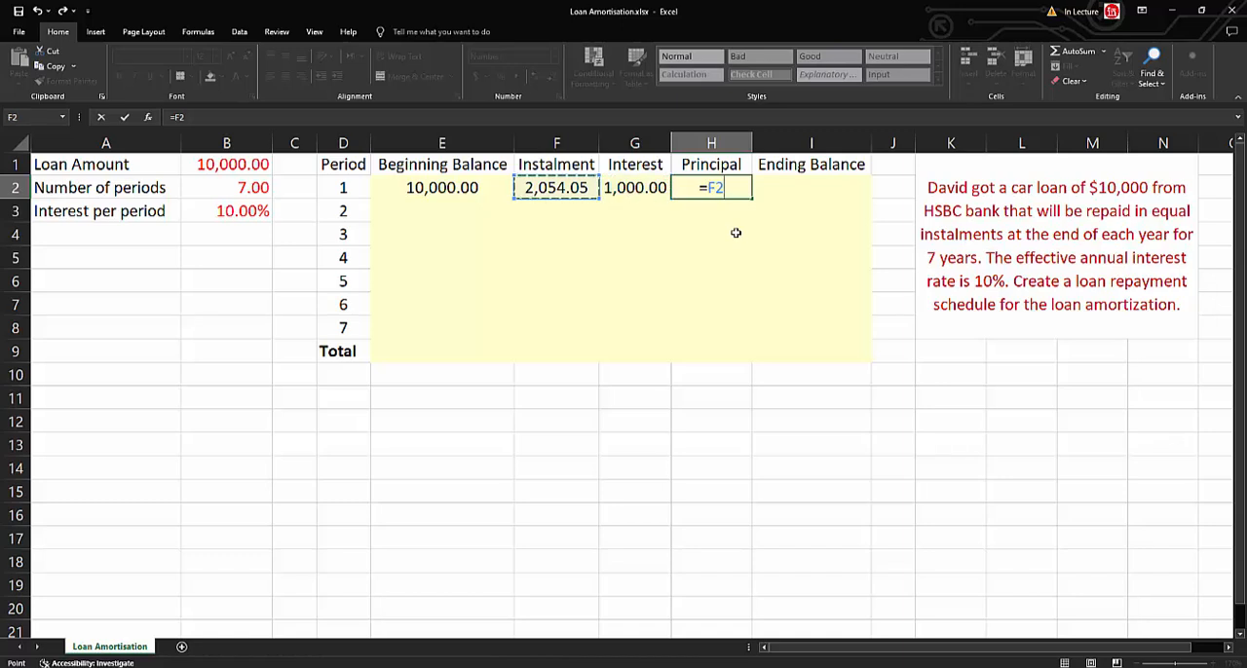
pyautogui.write('-')
pyautogui.press('Left')
pyautogui.press('Return')
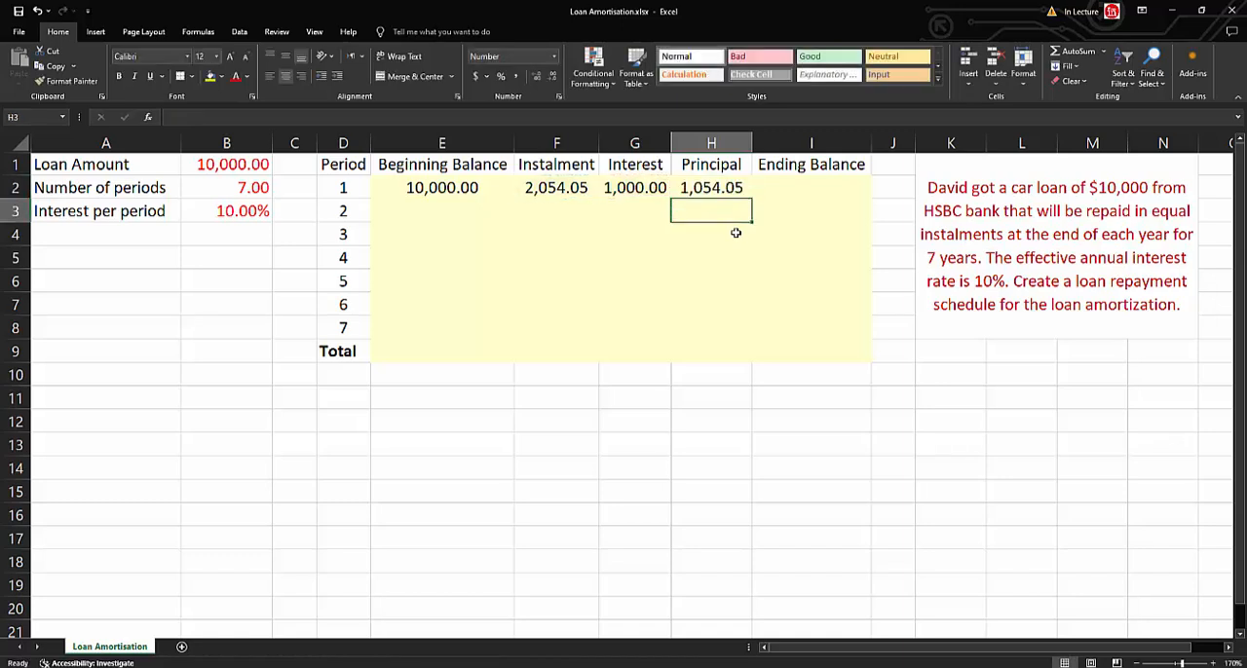
# Calculate period 1's Ending Balance in I2 as beginning balance minus principal with the formula =E2-H2.
pyautogui.press('Up')
pyautogui.press('Right')
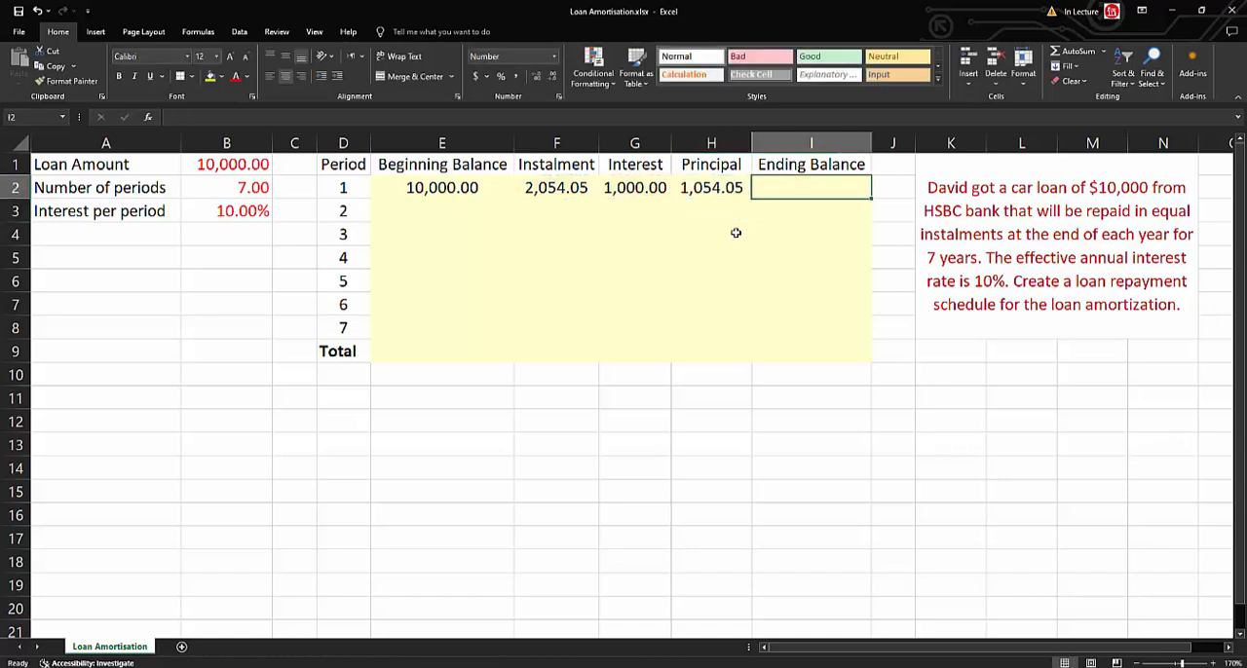
pyautogui.write('=')
pyautogui.press('Left')
pyautogui.press('Left')
pyautogui.press('Left')
pyautogui.press('Left')
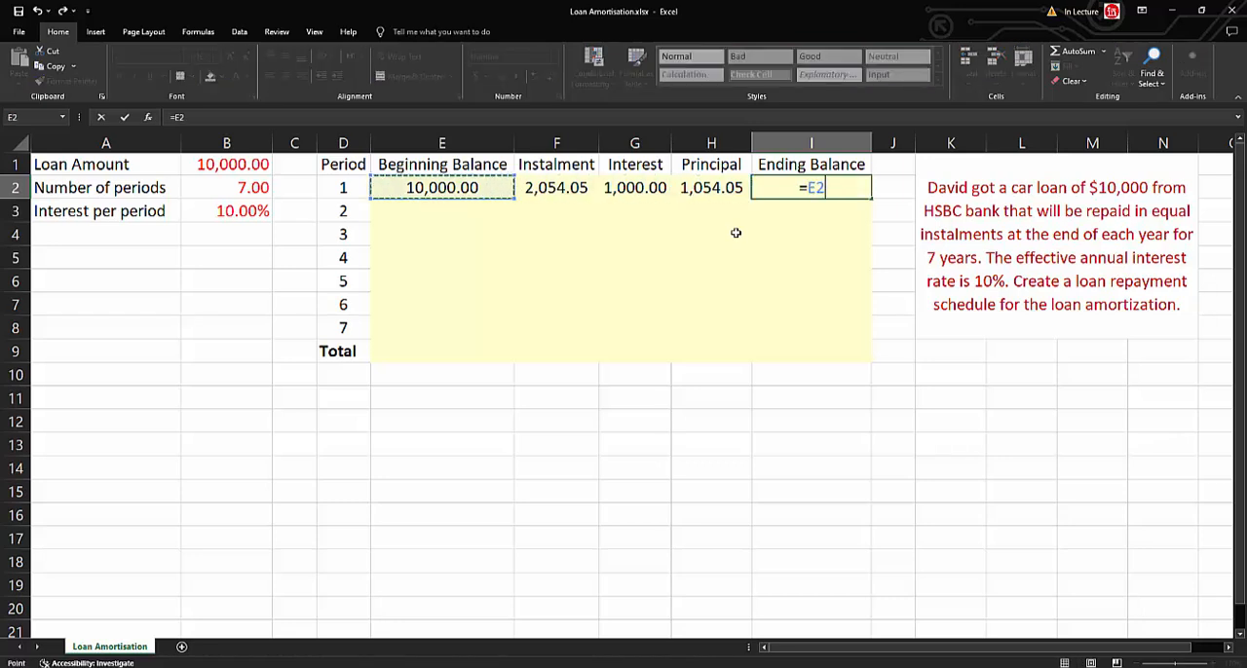
pyautogui.write('-')
pyautogui.press('Left')
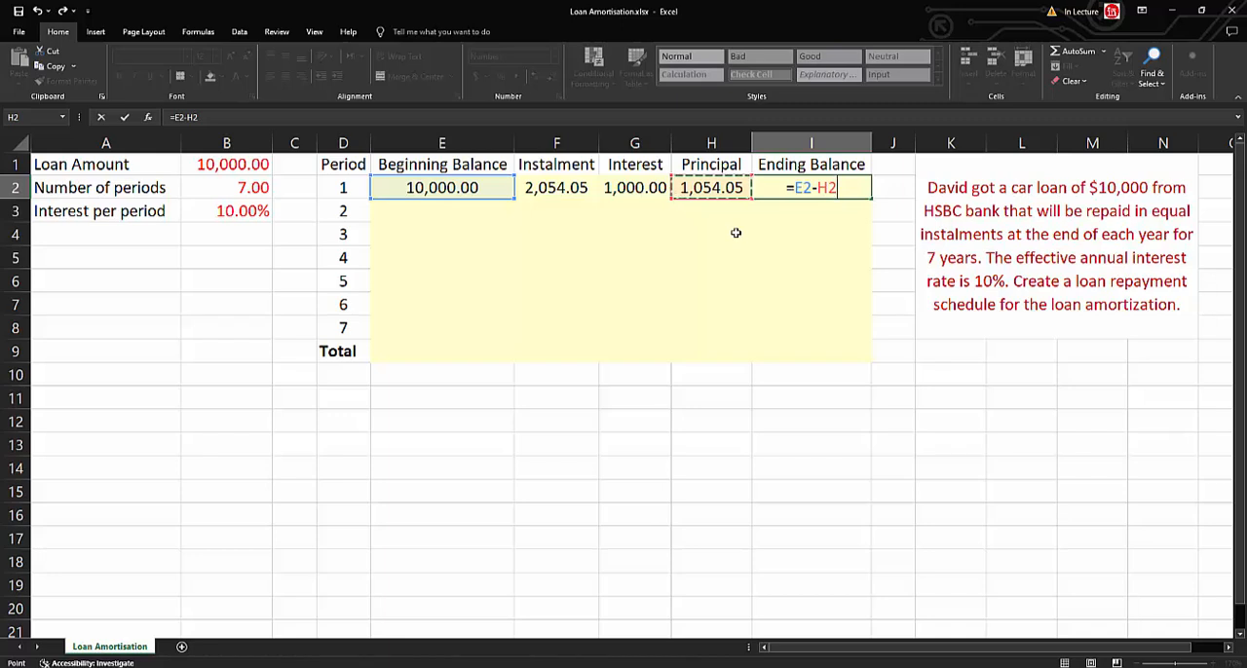
pyautogui.press('Return')
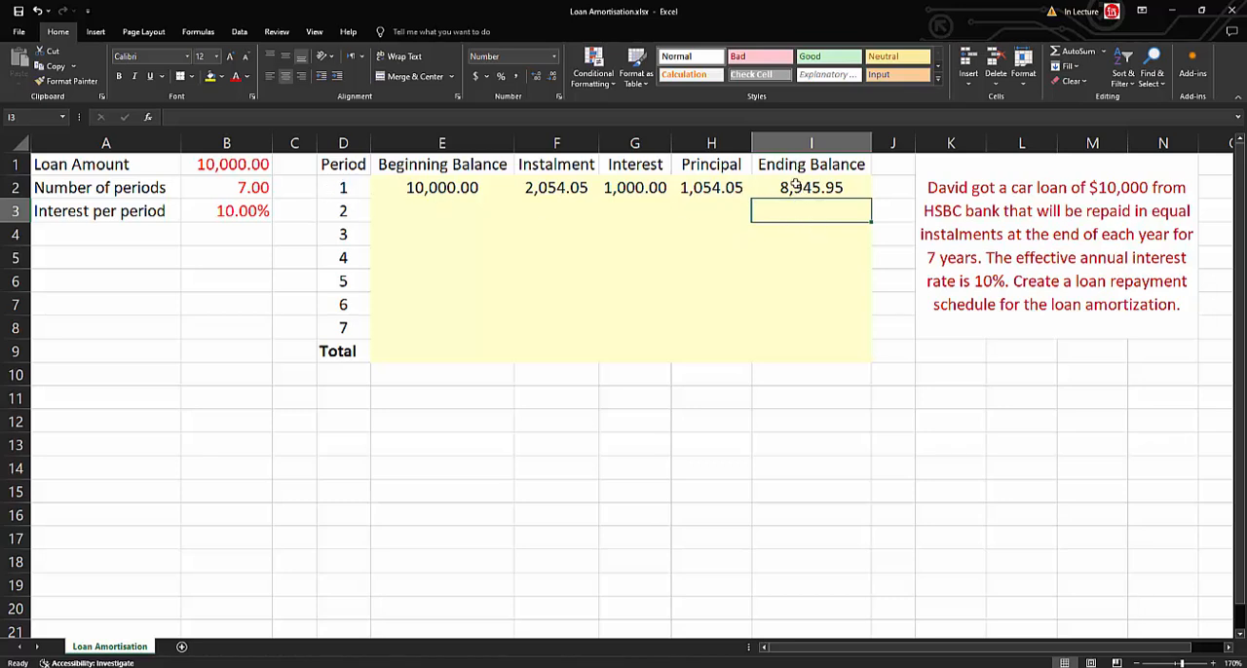
# Link period 2's Beginning Balance in E3 to the previous ending balance with the formula =I2.
pyautogui.click(442, 215)
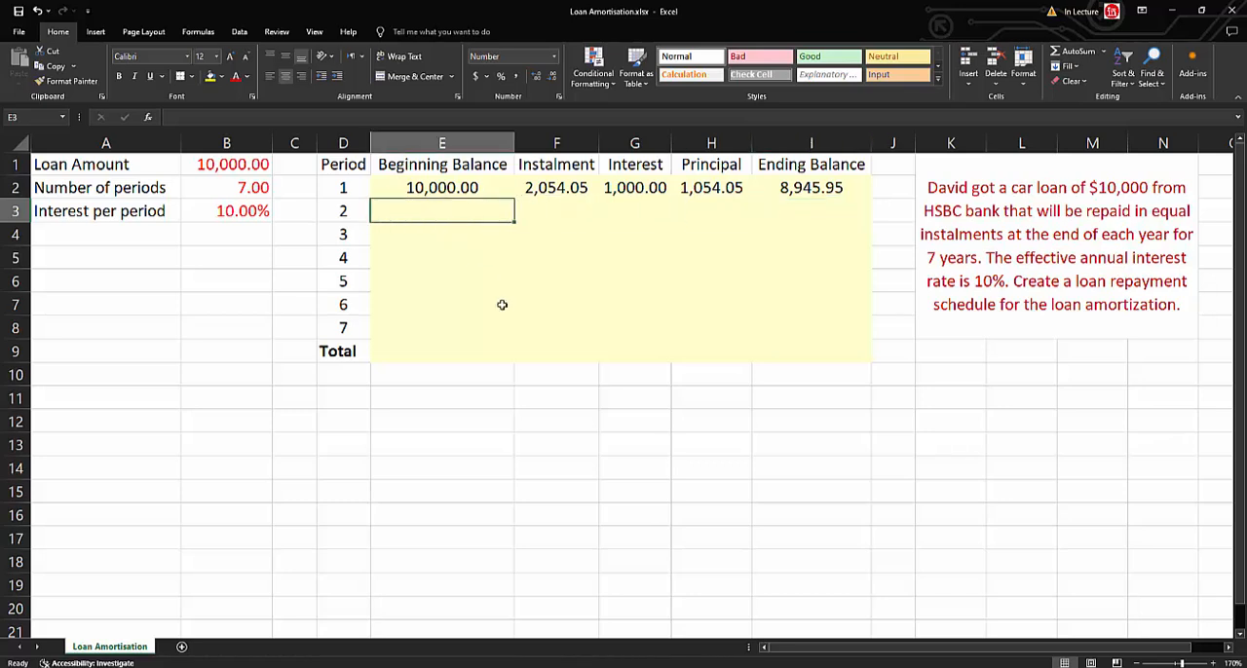
pyautogui.write('=')
pyautogui.click(833, 188)
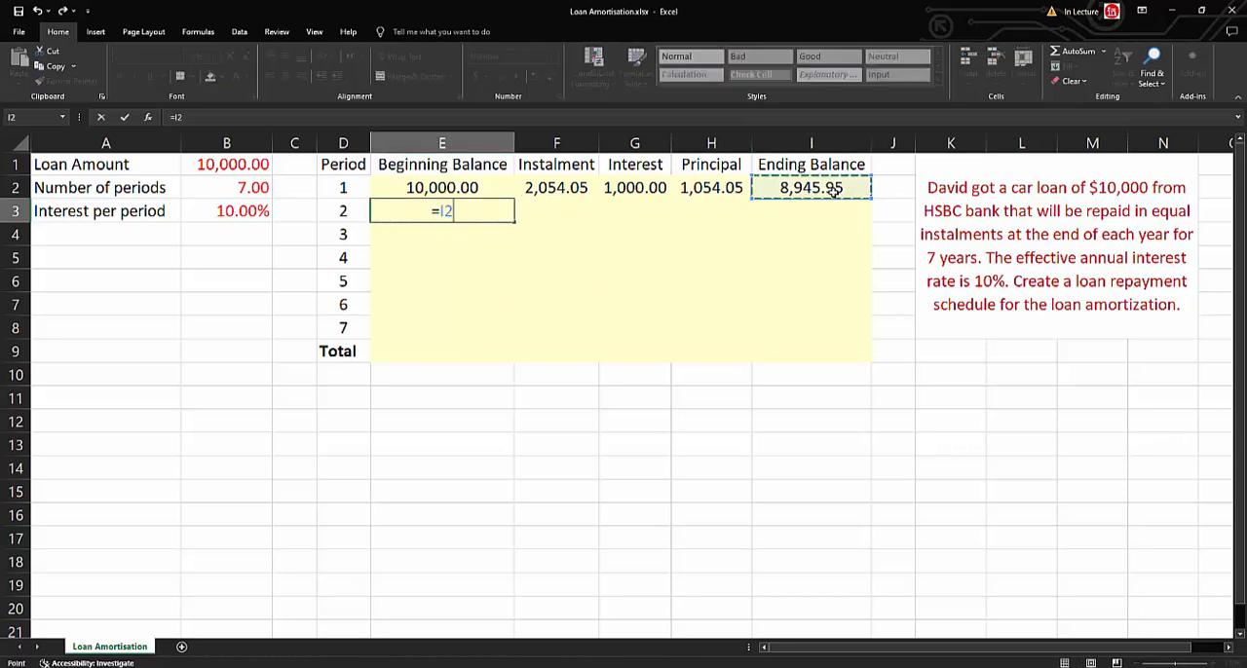
pyautogui.press('Return')
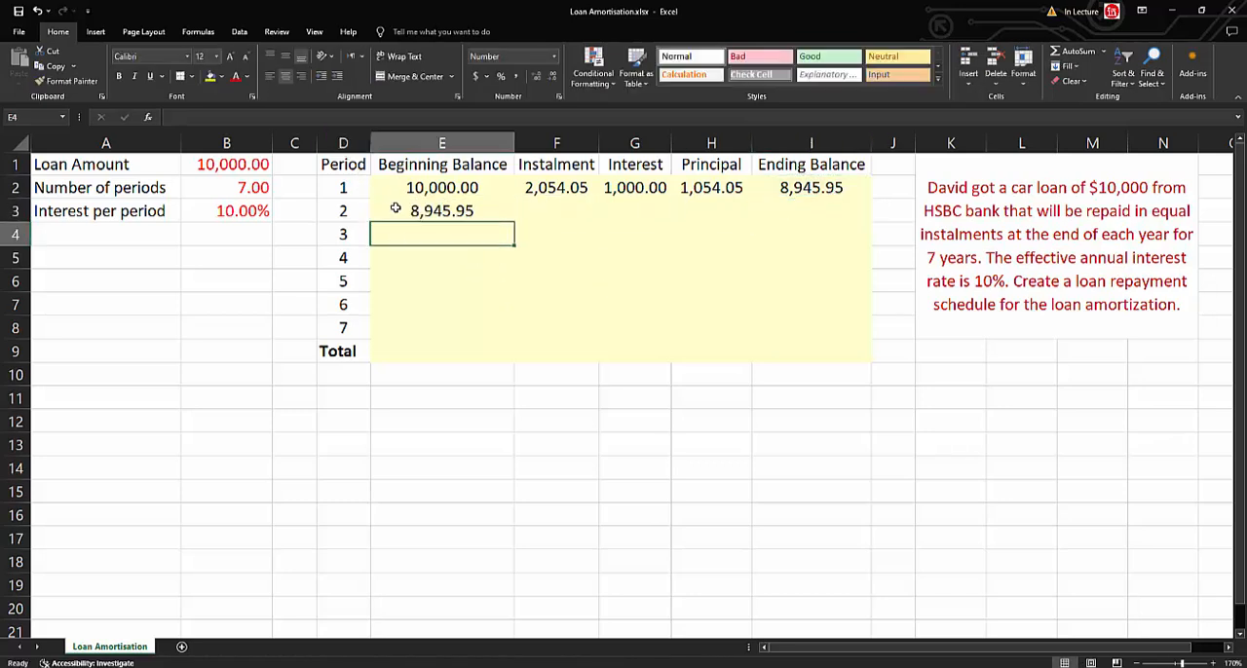
# Carry the instalment into period 2 by entering =F2 in F3.
pyautogui.click(555, 219)
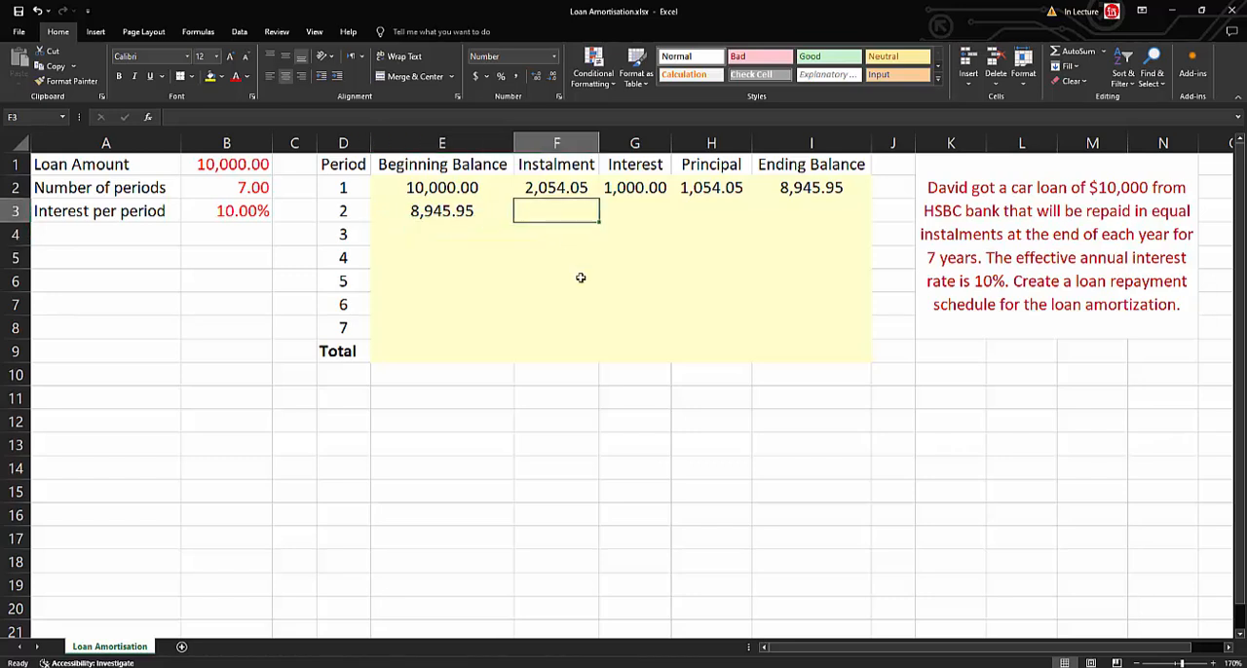
pyautogui.write('=')
pyautogui.press('Up')
pyautogui.press('Return')
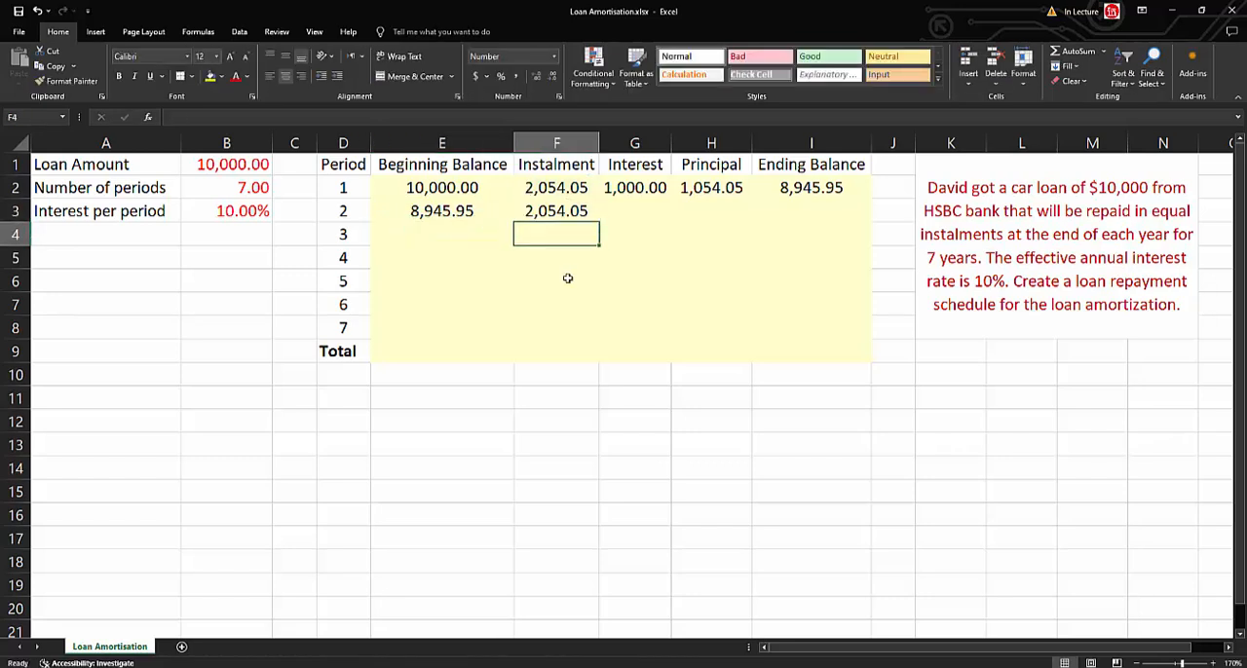
# Copy the Interest, Principal and Ending Balance formulas from row 2 to row 3, and fill E3:I3 down through period 7 in row 8.
pyautogui.moveTo(653, 189); pyautogui.dragTo(878, 229)
pyautogui.moveTo(437, 216); pyautogui.dragTo(877, 345)
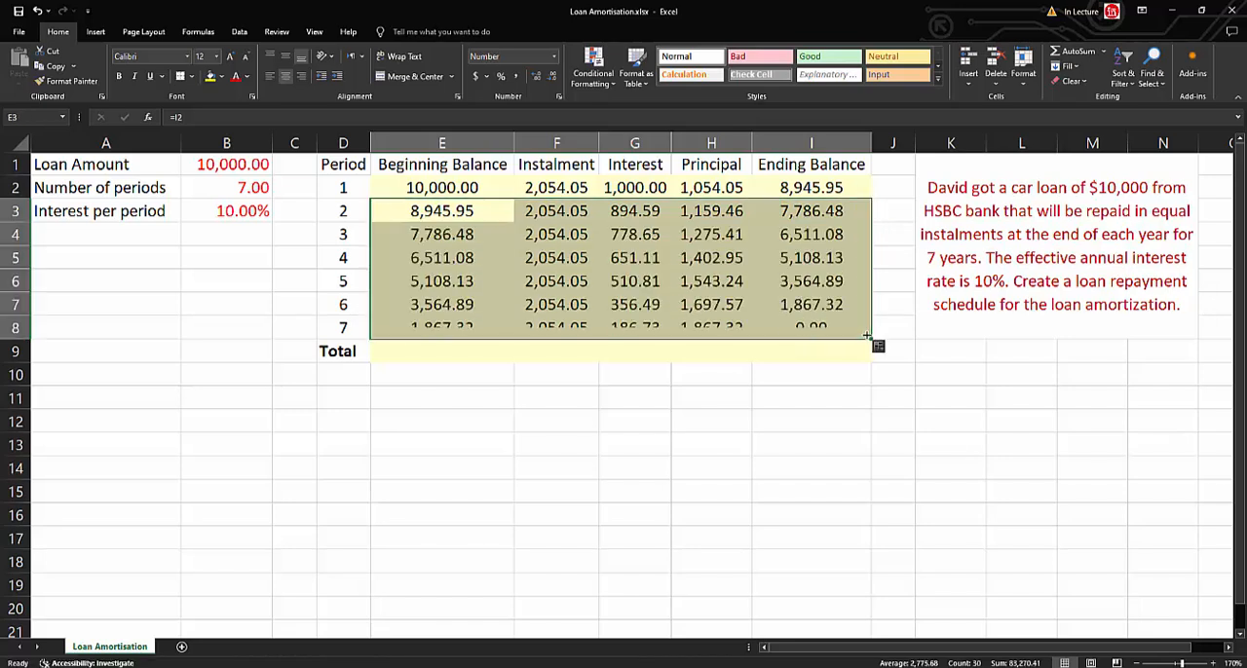
pyautogui.click(556, 491)
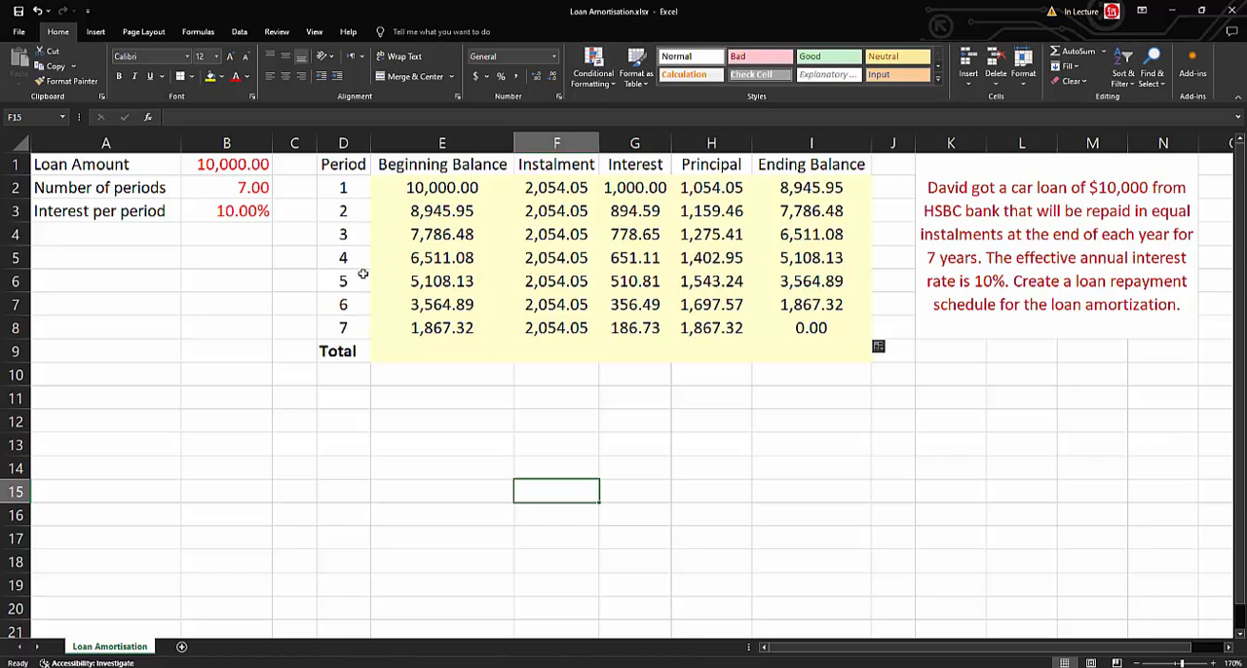
# Total the Principal column for periods 1 to 7 in H9 with the formula =SUM(H2:H8).
pyautogui.click(836, 330)
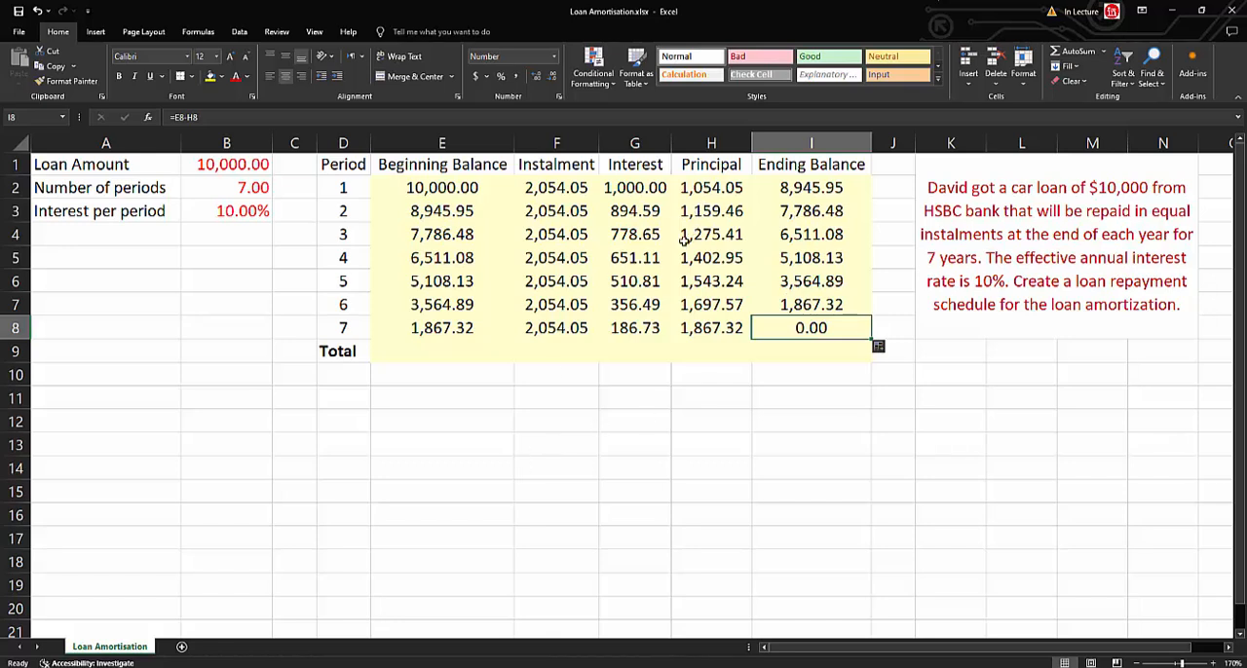
pyautogui.click(732, 191)
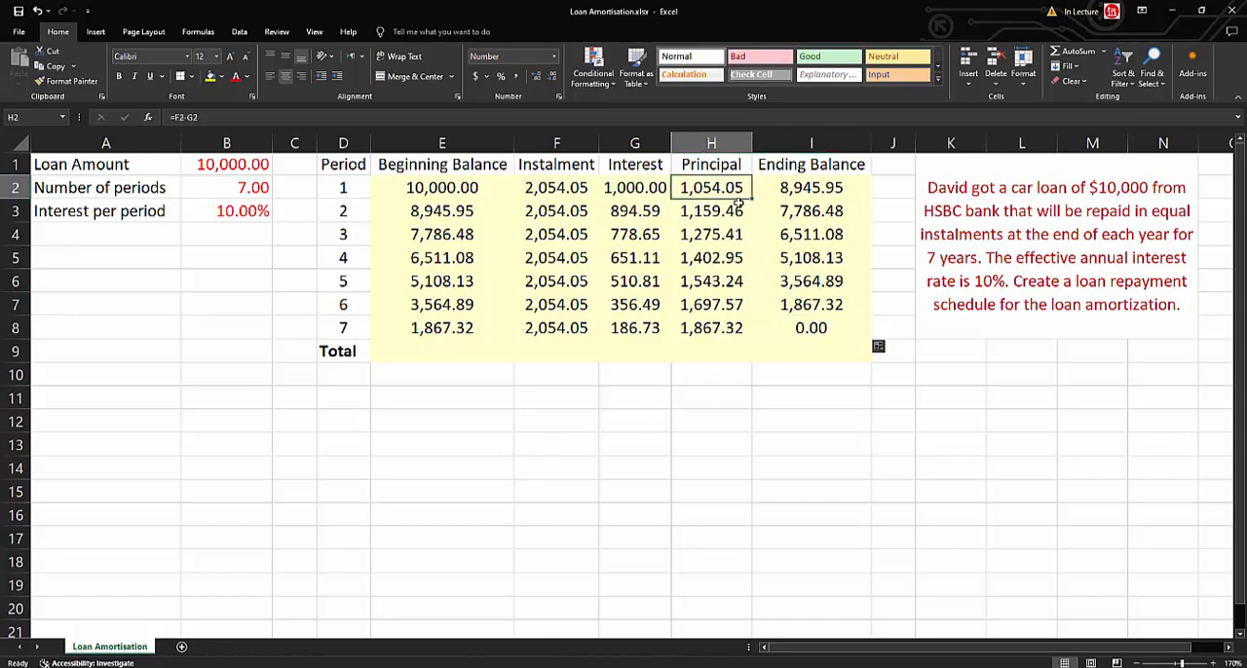
pyautogui.click(719, 212)
pyautogui.click(726, 235)
pyautogui.click(731, 257)
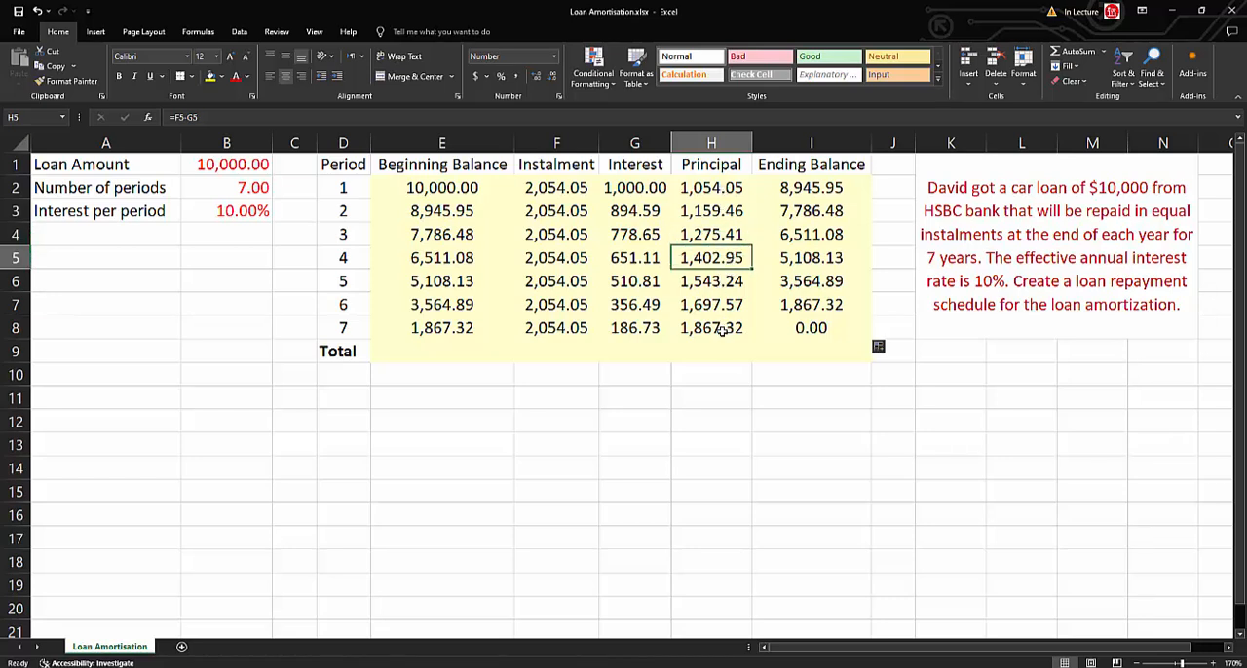
pyautogui.click(718, 351)
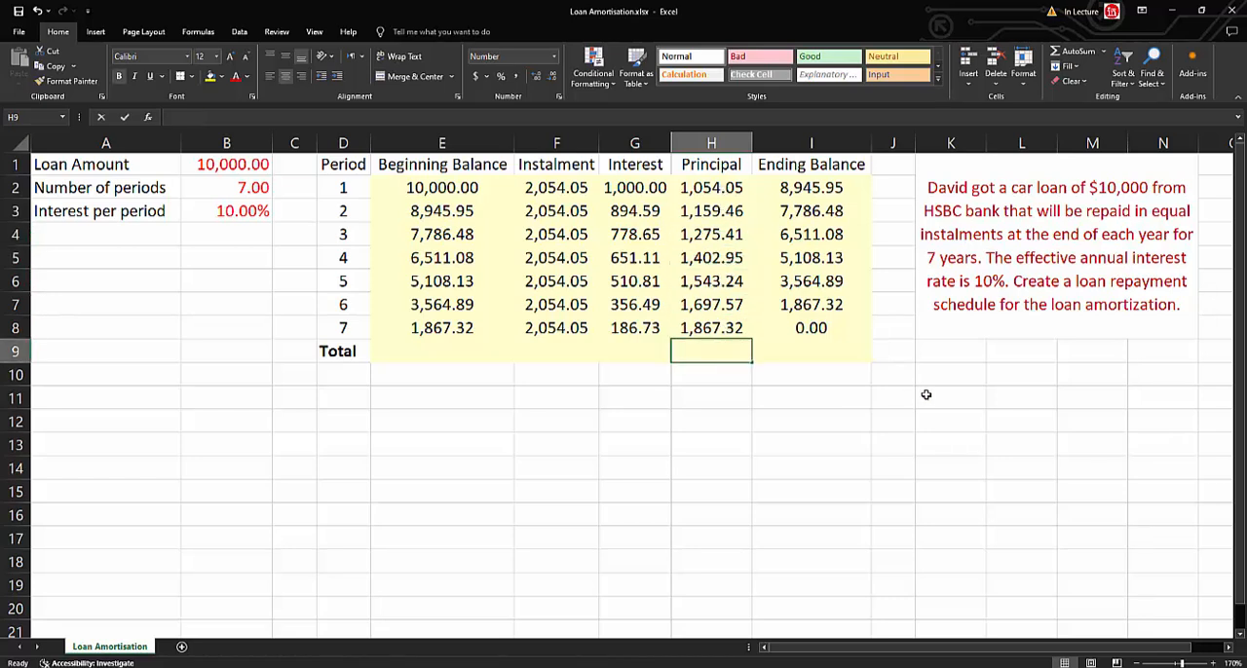
pyautogui.write('=sum(')
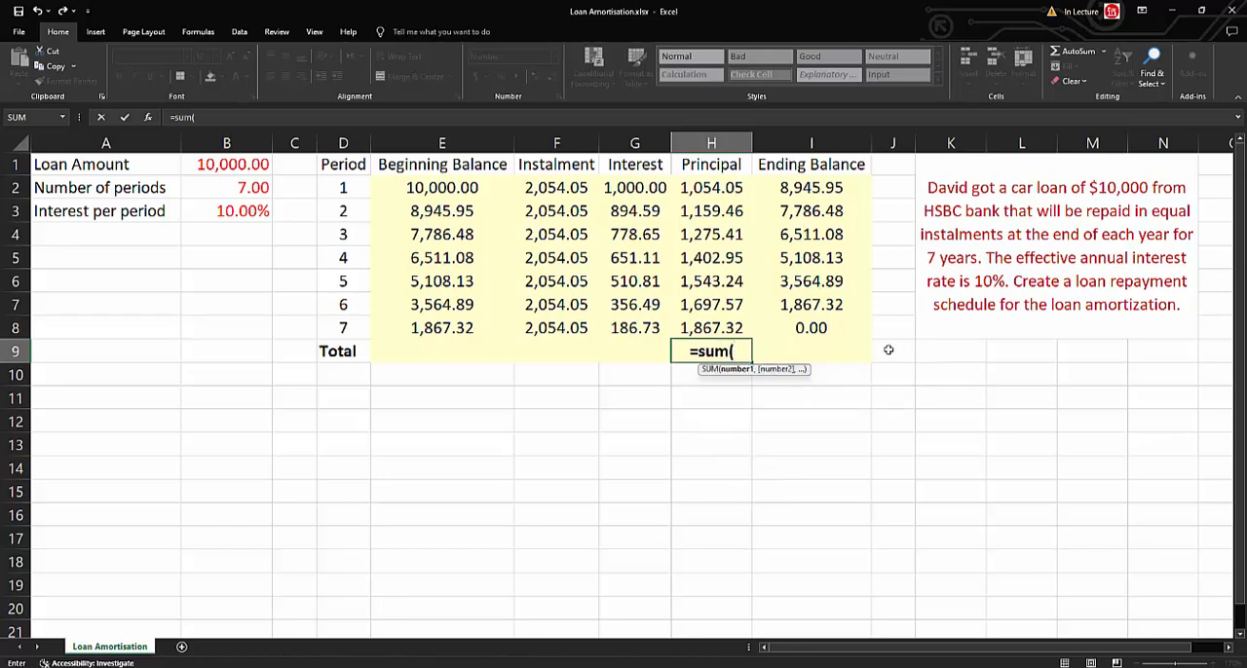
pyautogui.moveTo(719, 325); pyautogui.dragTo(697, 196)
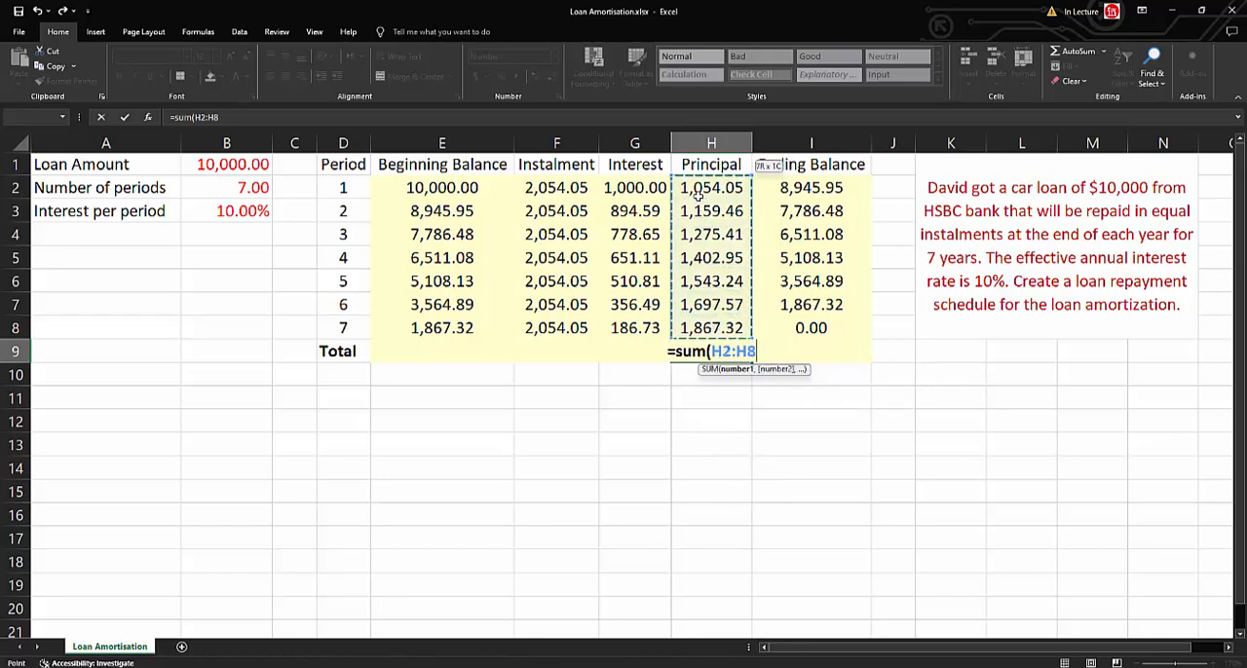
pyautogui.press('Return')
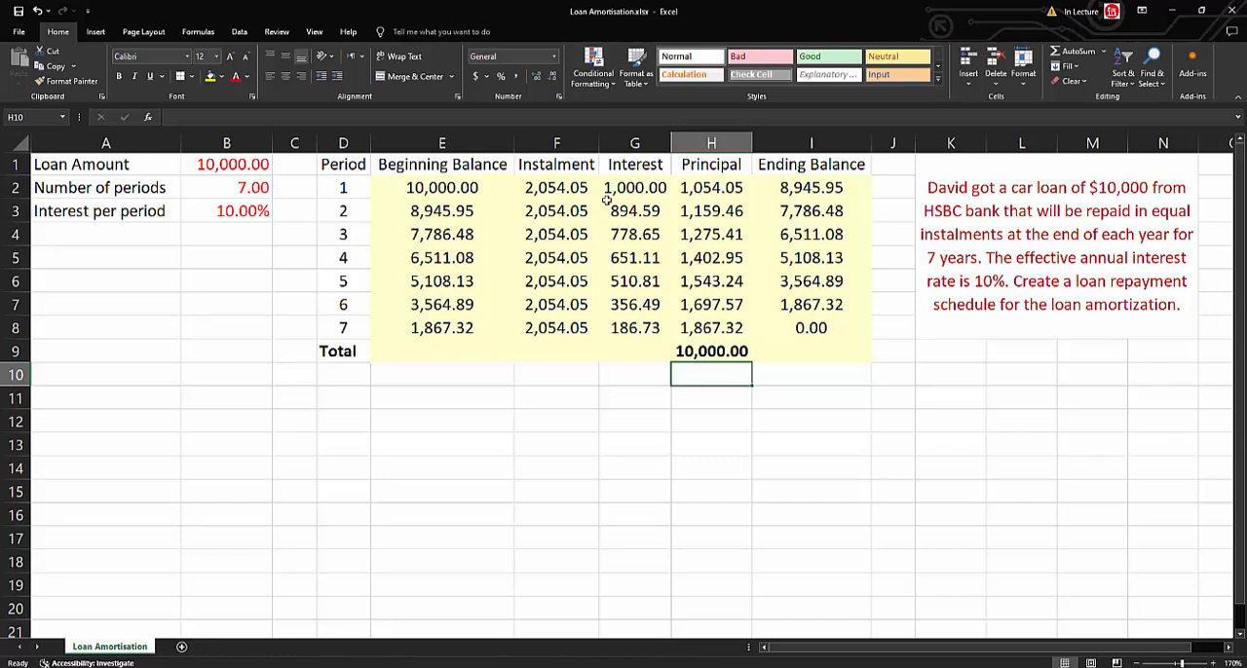
# Examine how the Interest amounts in column G change across the periods alongside the Beginning Balances in column E.
pyautogui.click(636, 190)
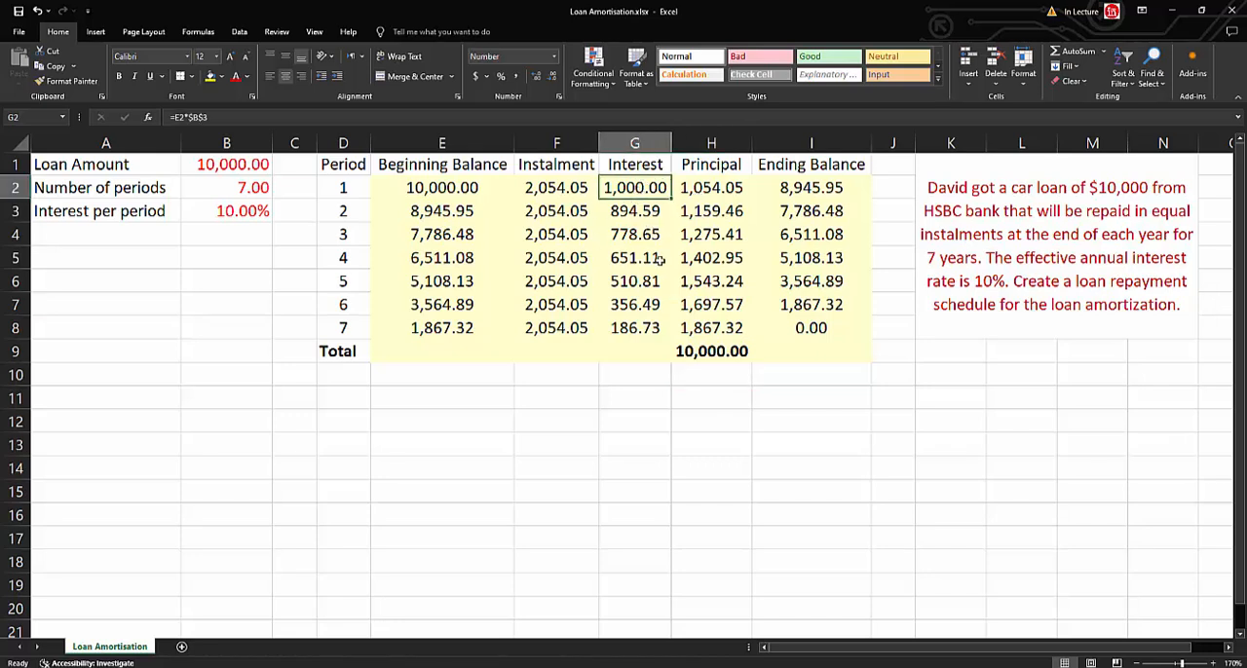
pyautogui.press('Down')
pyautogui.press('Down')
pyautogui.press('Down')
pyautogui.press('Down')
pyautogui.press('Down')
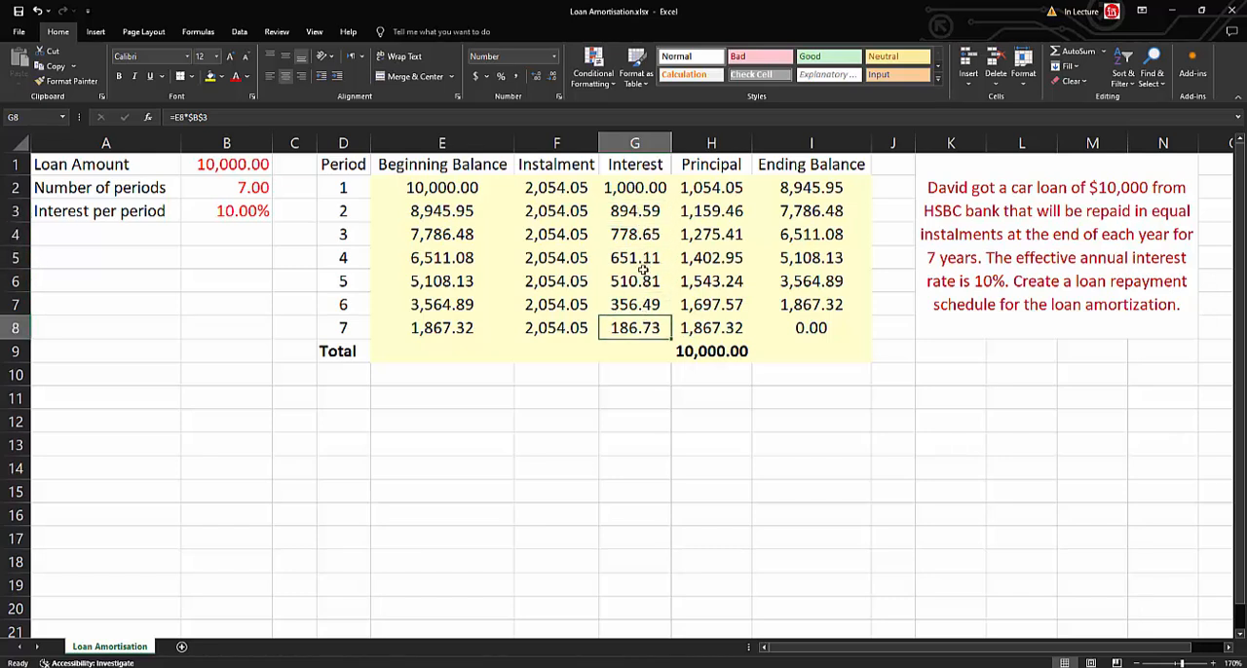
pyautogui.click(383, 212)
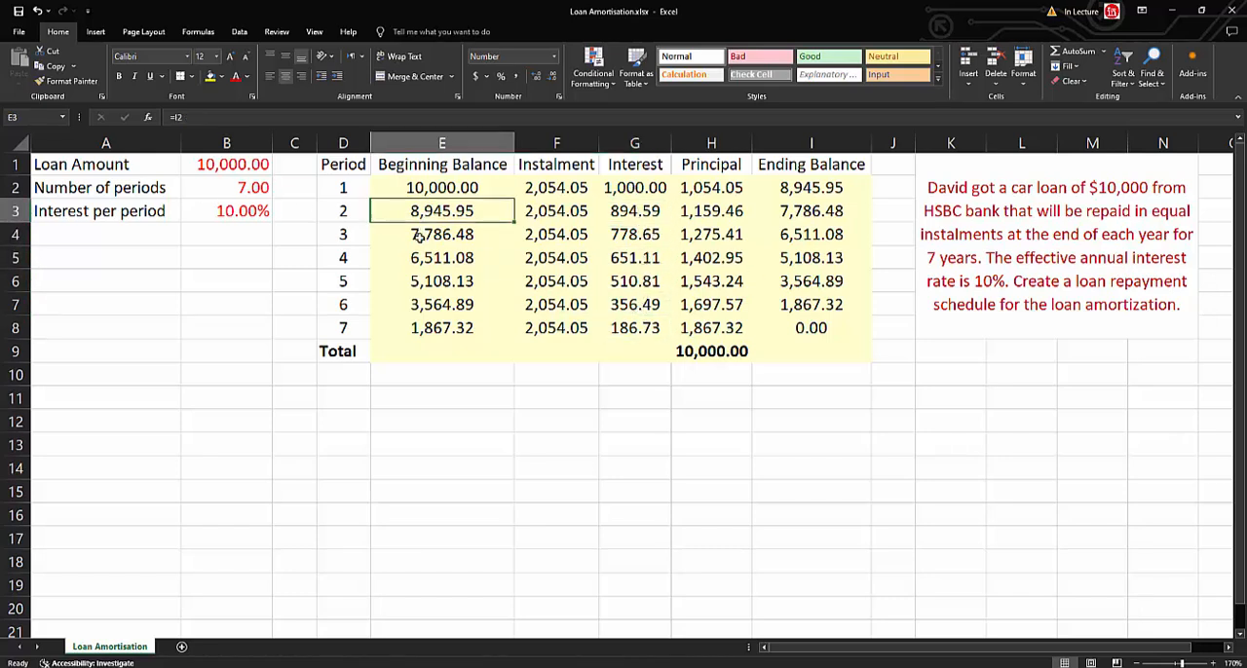
pyautogui.press('Down')
pyautogui.press('Down')
pyautogui.press('Down')
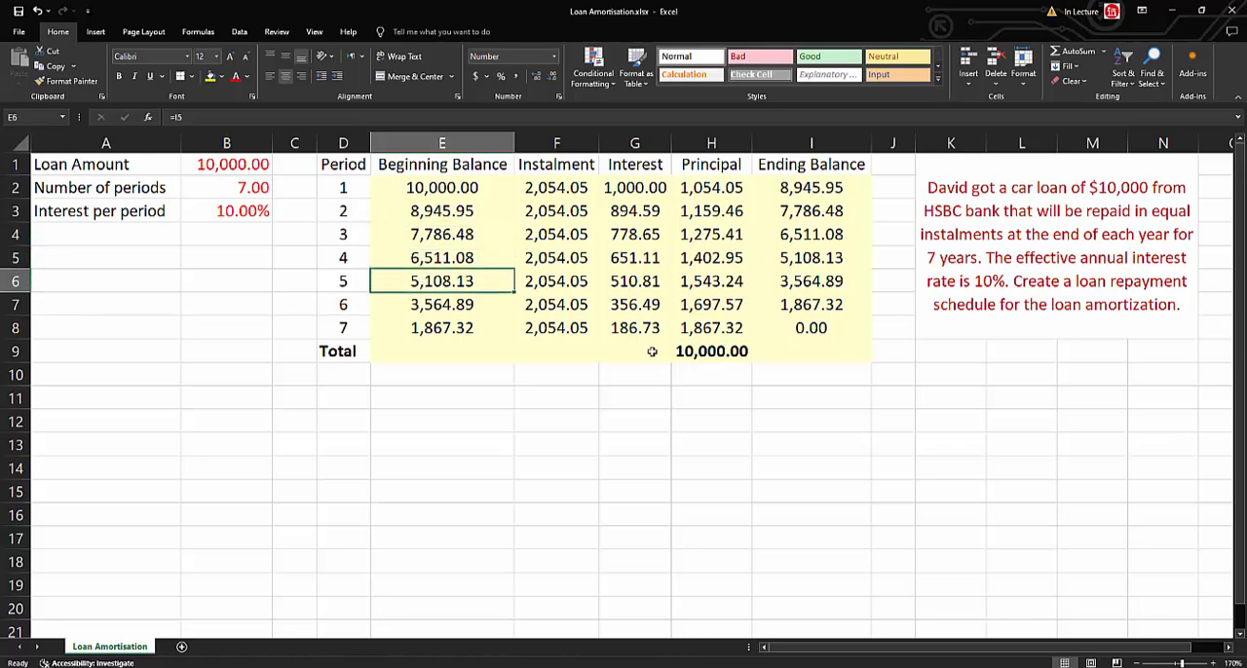
# Total the Interest column for periods 1 to 7 in G9 with the formula =SUM(G2:G8).
pyautogui.click(652, 351)
pyautogui.write('=sum(')
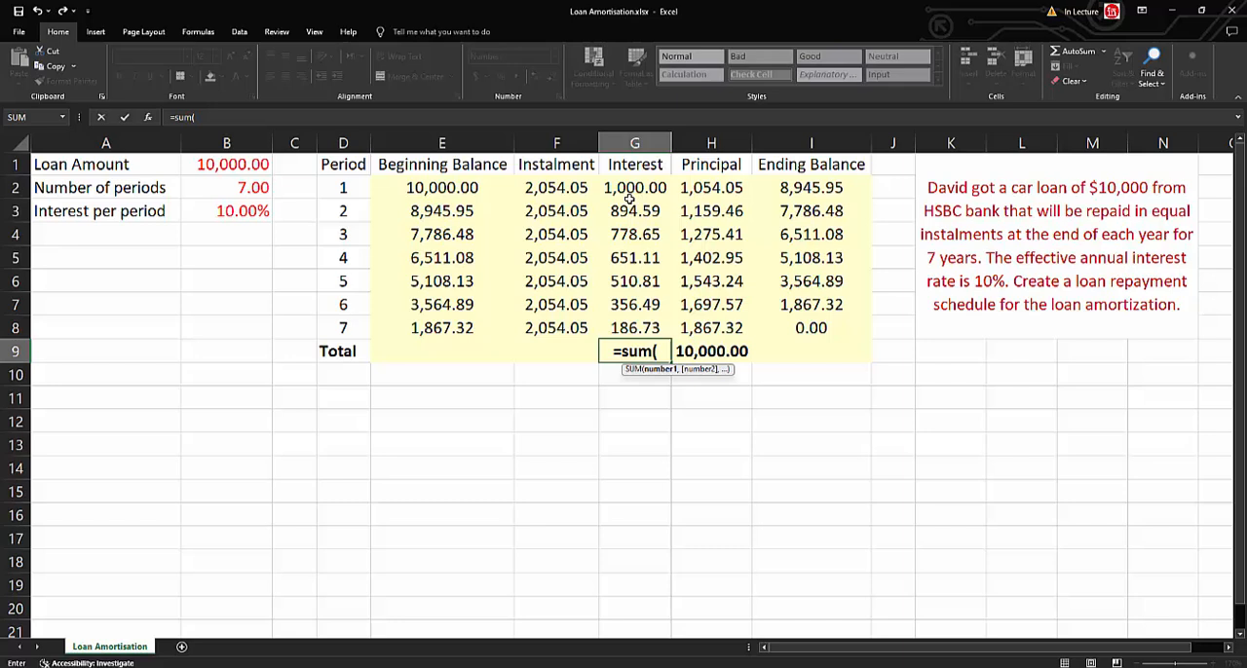
pyautogui.moveTo(628, 187); pyautogui.dragTo(621, 319)
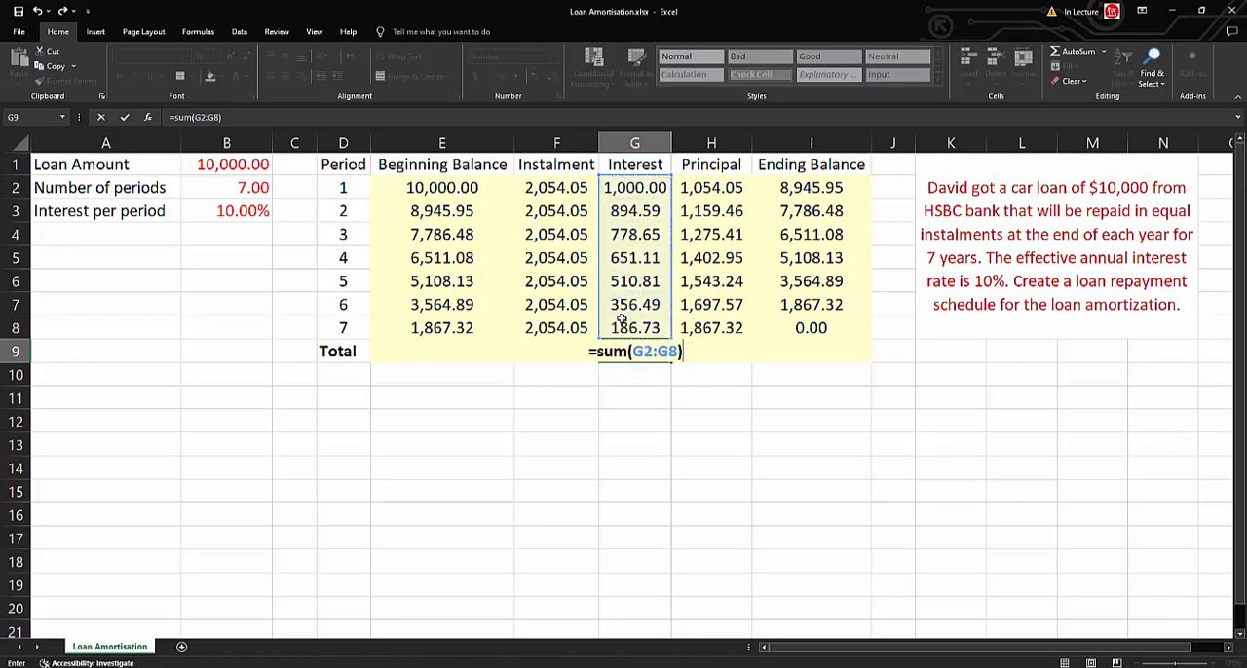
pyautogui.press('Return')
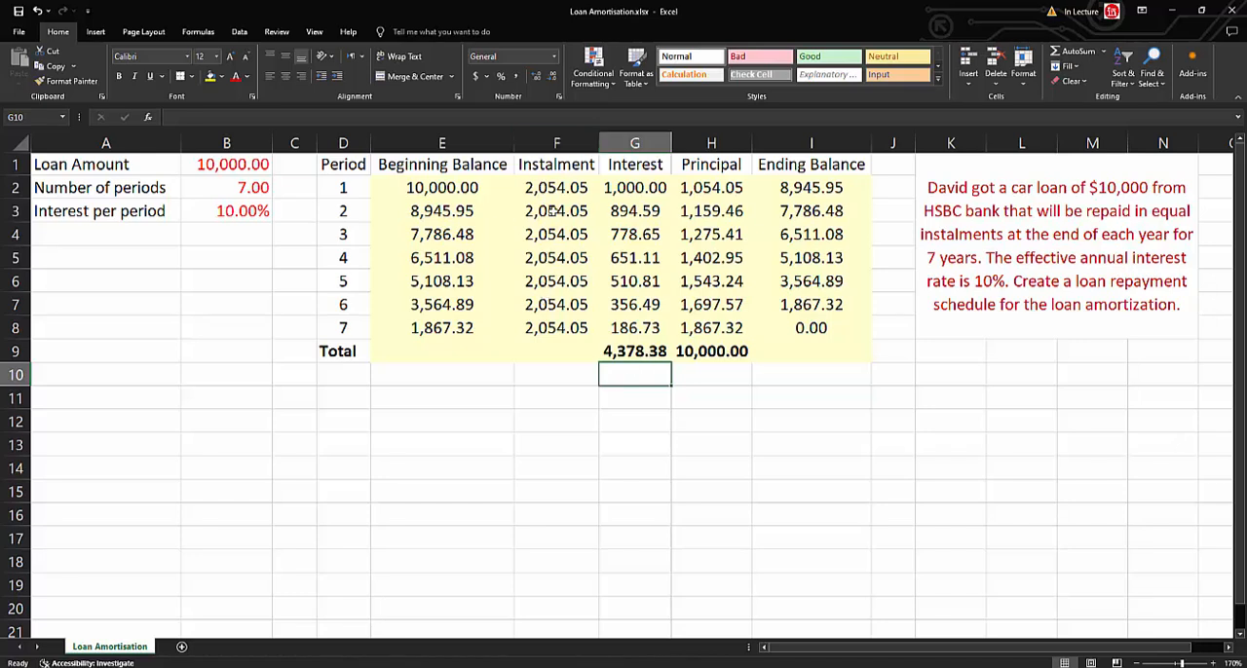
# Total the Instalment column in F9 with =SUM(F2:F8), and select G9:H9 to compare the combined interest and principal totals with it.
pyautogui.click(564, 353)
pyautogui.write('=sum(')
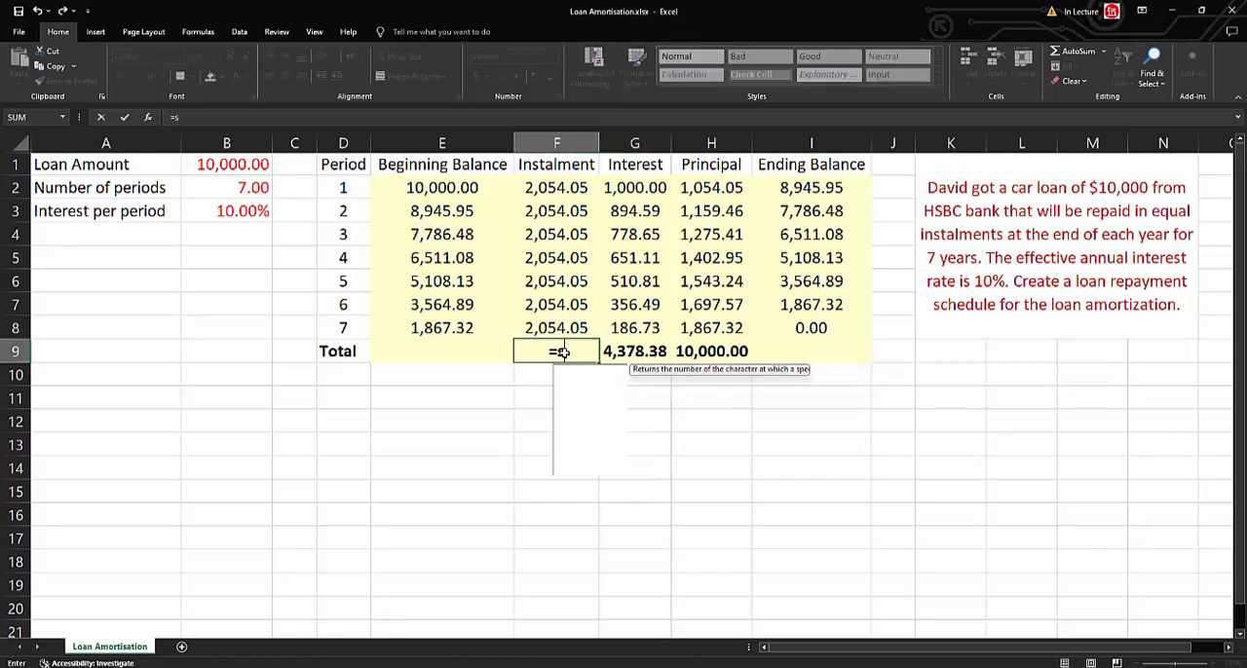
pyautogui.press('Up')
pyautogui.hotkey('shift', 'Up')
pyautogui.hotkey('shift', 'Up')
pyautogui.hotkey('shift', 'Up')
pyautogui.hotkey('shift', 'Up')
pyautogui.hotkey('shift', 'Up')
pyautogui.hotkey('shift', 'Up')
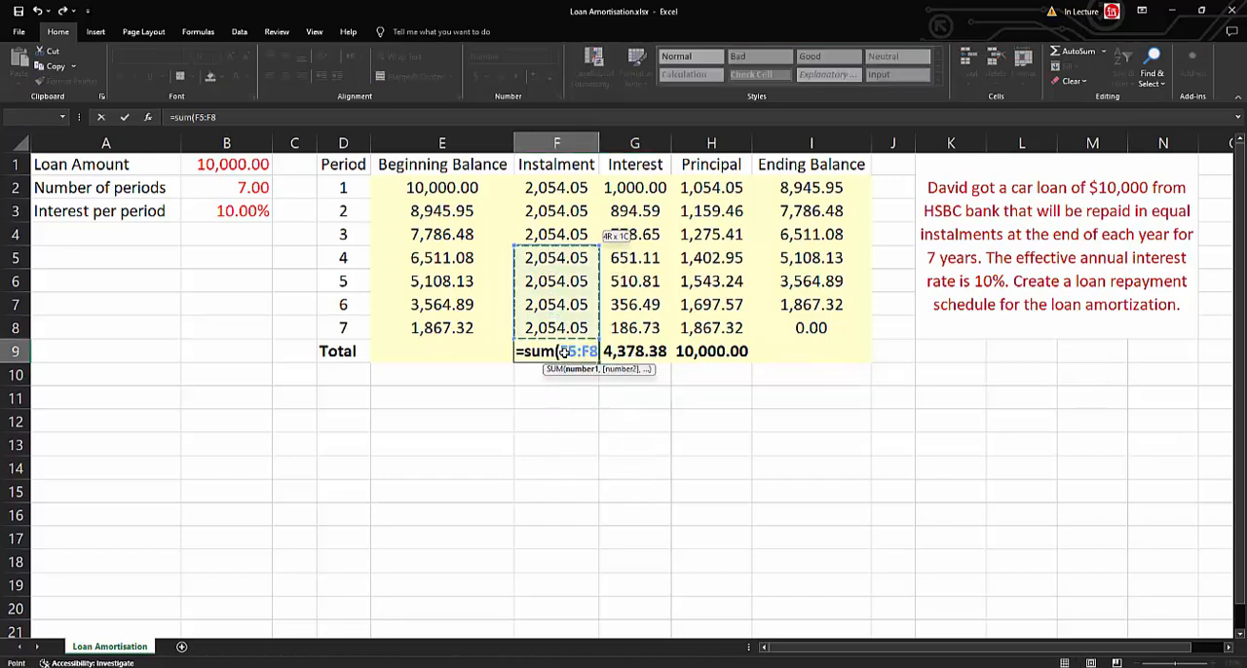
pyautogui.press('Return')
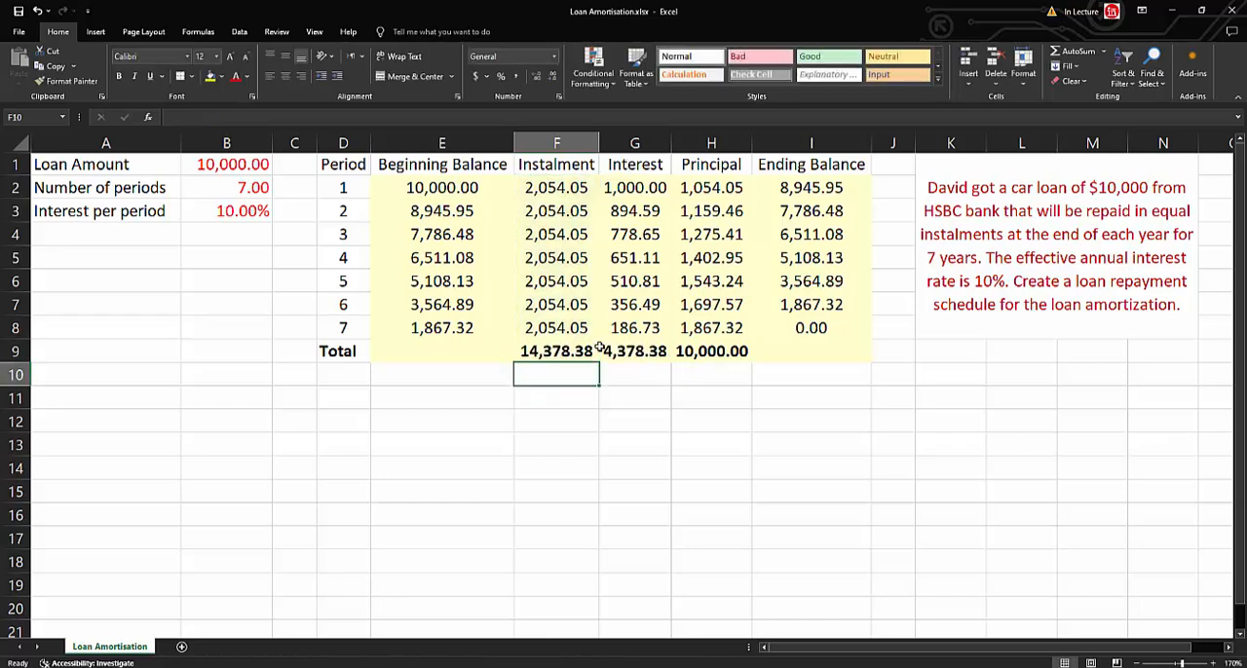
pyautogui.moveTo(647, 350); pyautogui.dragTo(711, 353)
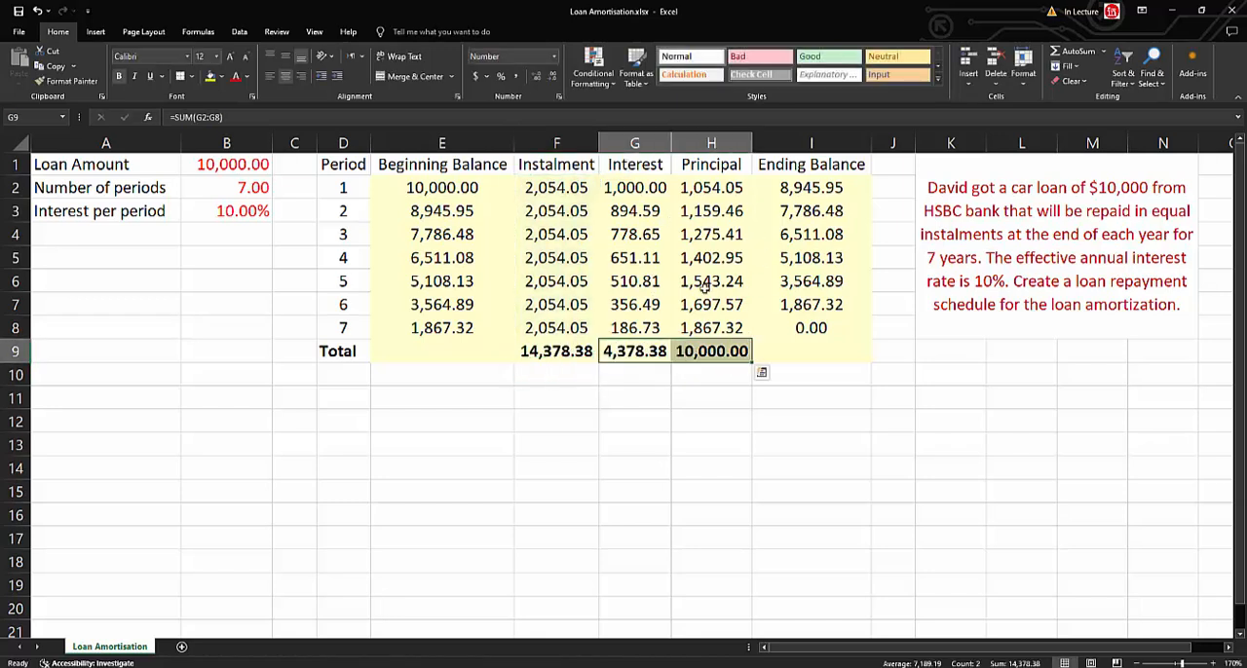